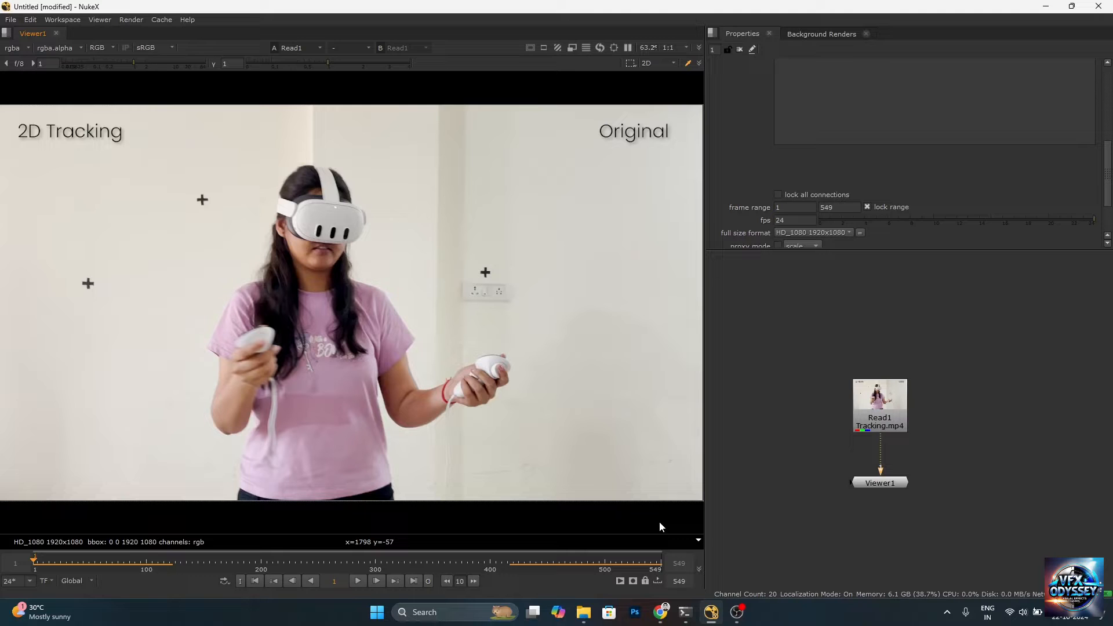
Play the Tracking.mp4 clip forward in the viewer
{"action": "key", "text": "l"}
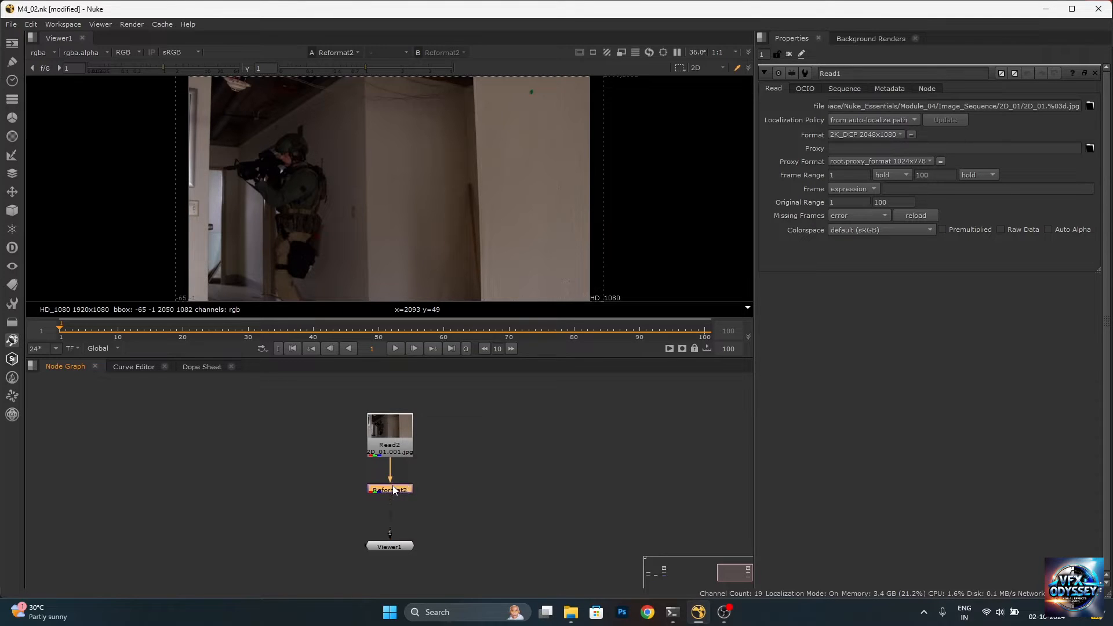
Add a Tracker node directly below the Reformat node feeding the Viewer
{"action": "key", "text": "Tab"}
{"action": "type", "text": "tracke"}
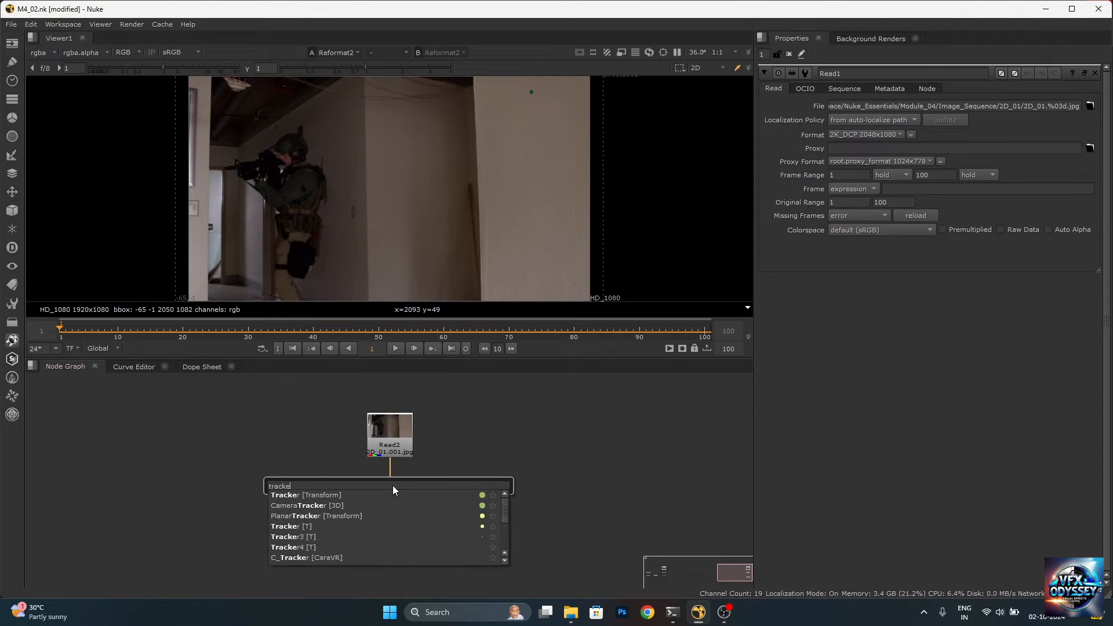
{"action": "type", "text": "r"}
{"action": "key", "text": "Return"}
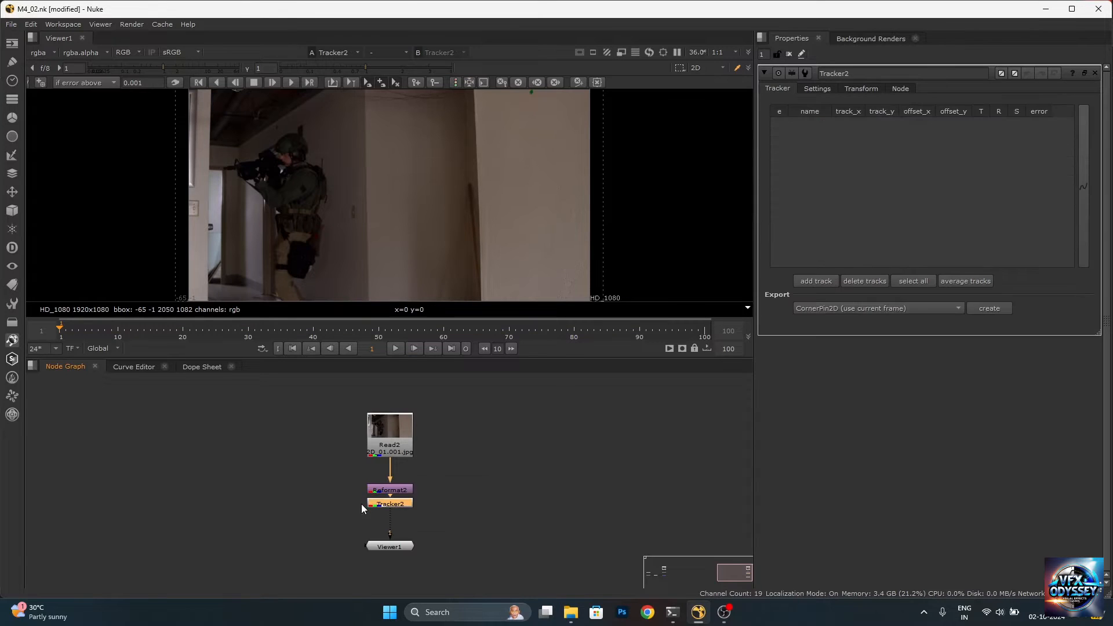
Shift the Tracker and Viewer nodes down to open space beneath the Reformat node
{"action": "scroll", "coordinate": [427, 471], "scroll_direction": "down", "scroll_amount": 5}
{"action": "scroll", "coordinate": [419, 478], "scroll_direction": "up", "scroll_amount": 3}
{"action": "left_click_drag", "start_coordinate": [385, 473], "coordinate": [457, 516]}
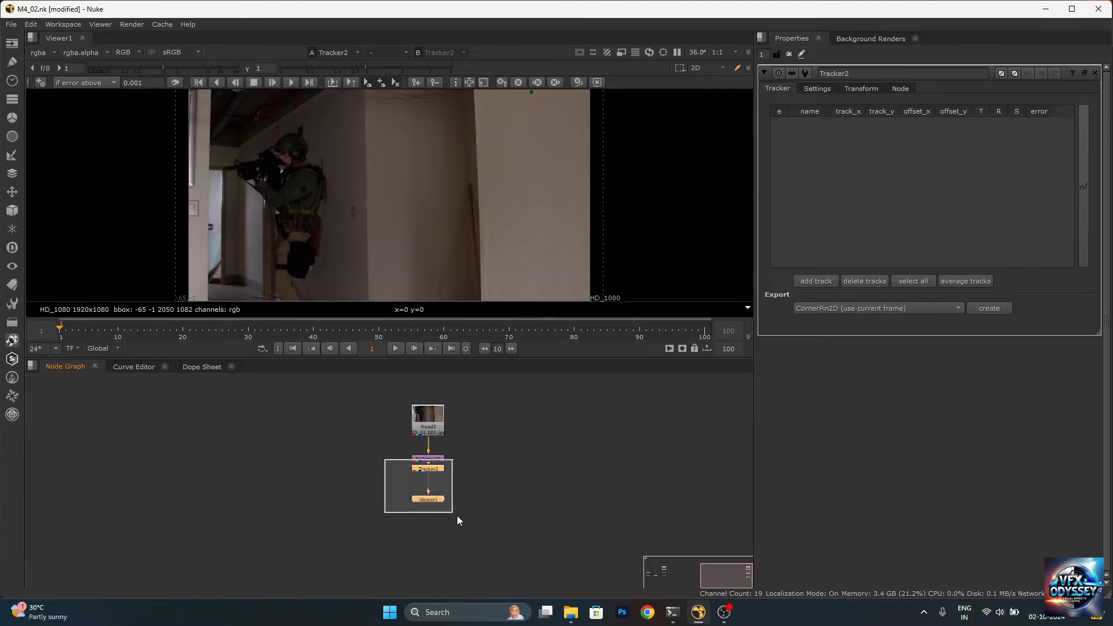
{"action": "left_click_drag", "start_coordinate": [436, 475], "coordinate": [436, 492]}
{"action": "left_click", "coordinate": [480, 476]}
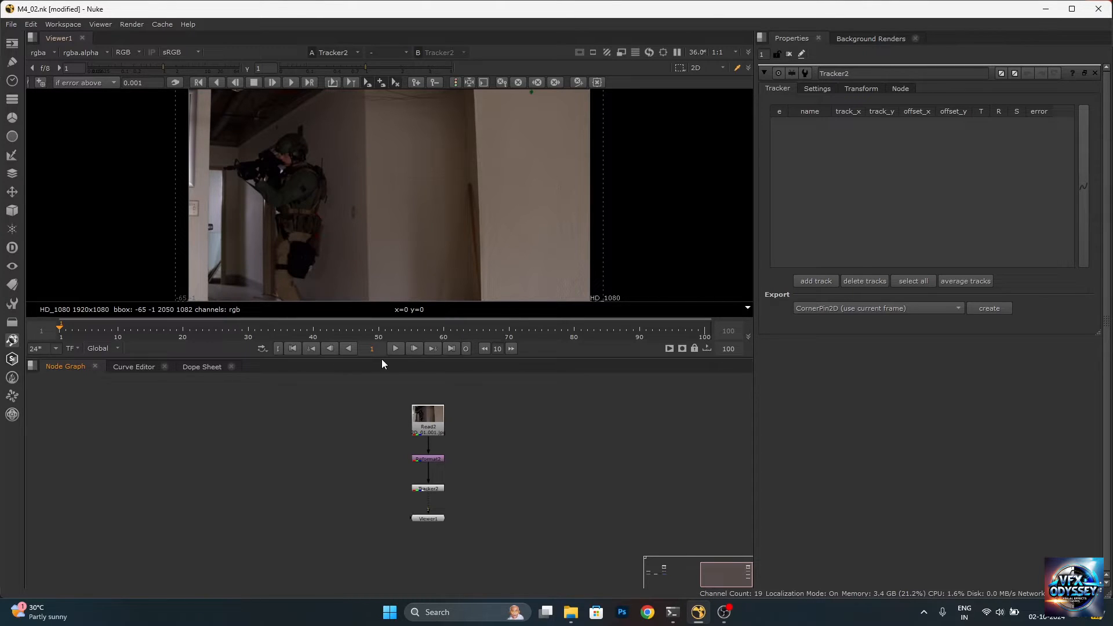
Add a track point on the green wall marker at frame 1 and centre it precisely on the marker's cross using an enlarged track preview
{"action": "left_click_drag", "start_coordinate": [380, 358], "coordinate": [374, 467]}
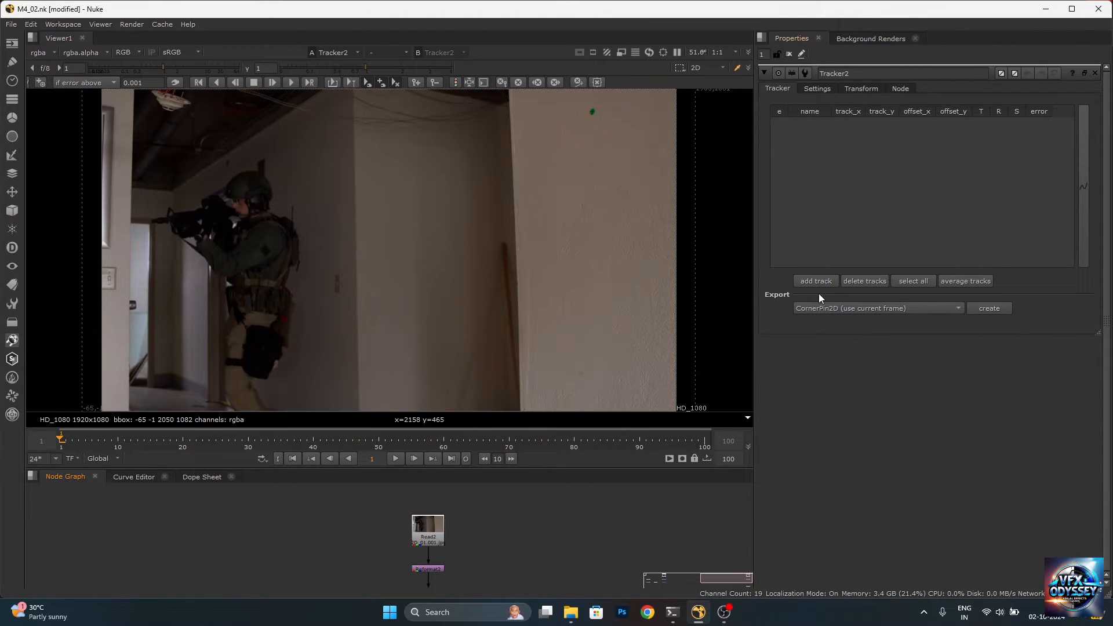
{"action": "left_click", "coordinate": [40, 83]}
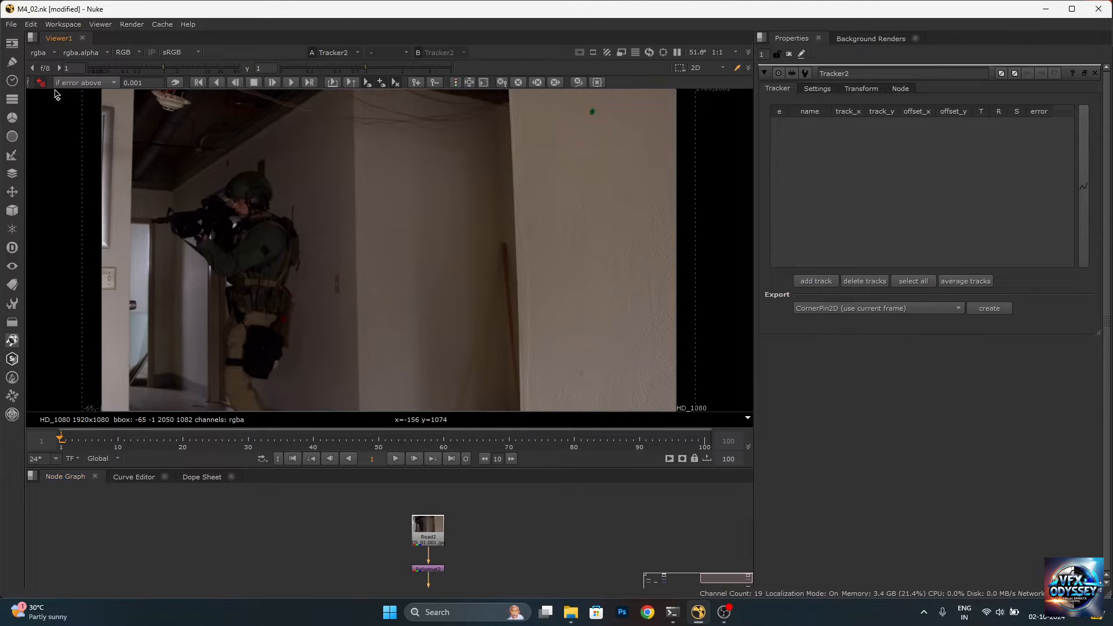
{"action": "left_click", "coordinate": [592, 114]}
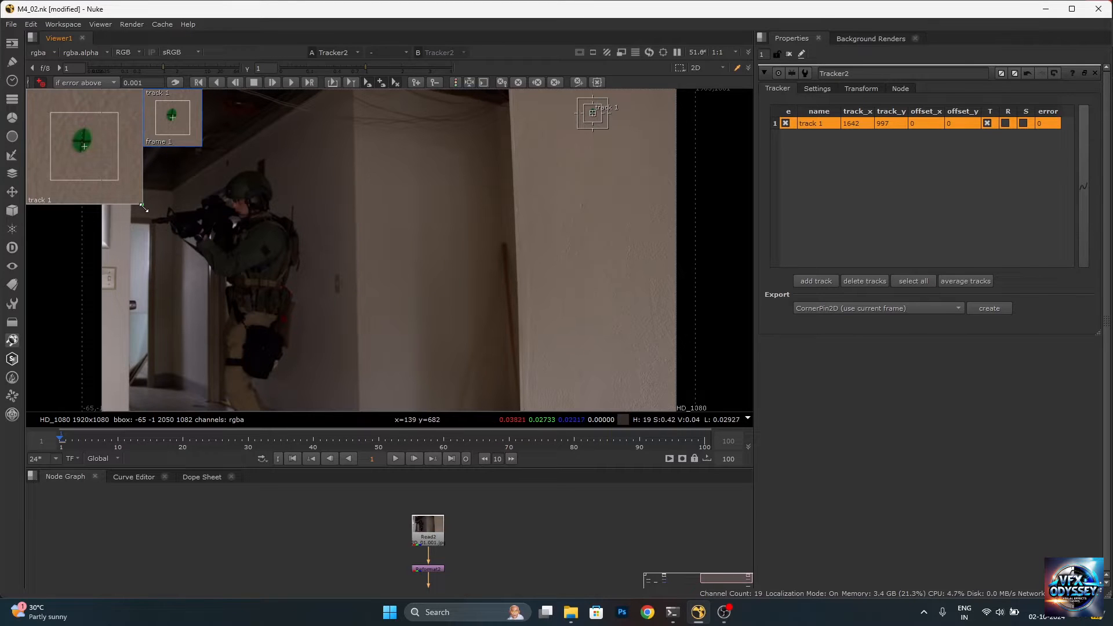
{"action": "left_click_drag", "start_coordinate": [143, 206], "coordinate": [210, 270]}
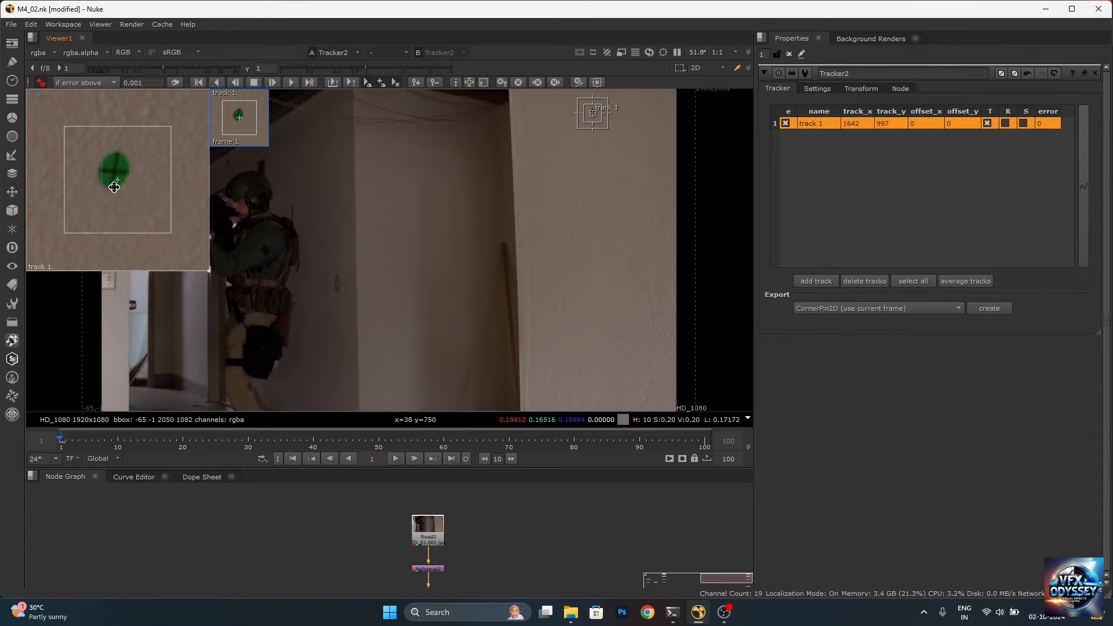
{"action": "left_click_drag", "start_coordinate": [112, 181], "coordinate": [120, 191]}
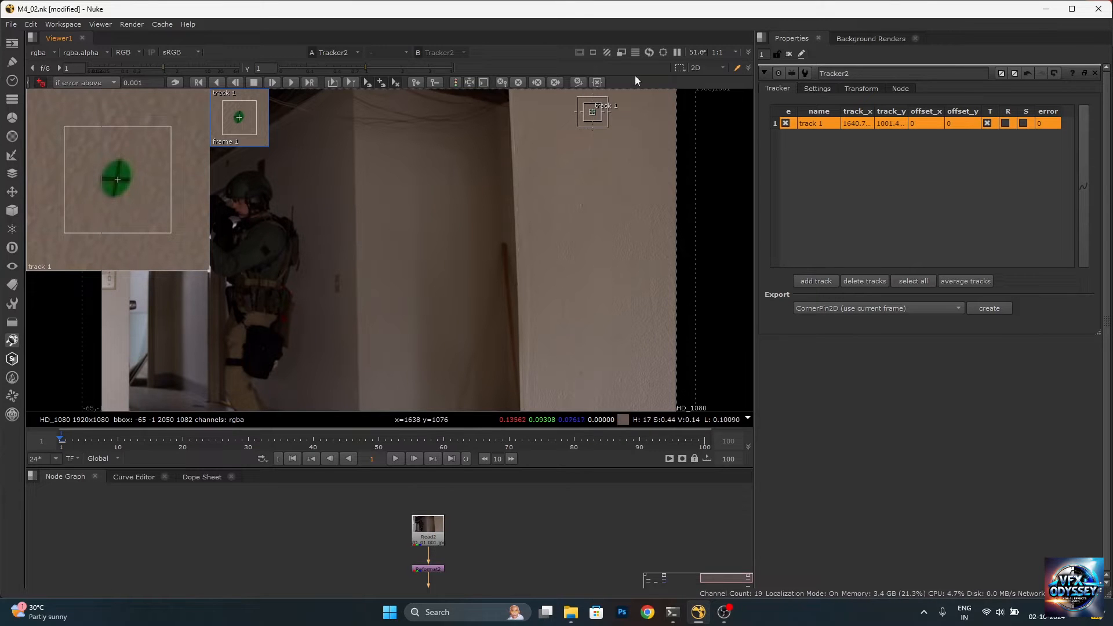
Track the green marker forward to frame 100 and show the tracking error as colours along its path
{"action": "scroll", "coordinate": [603, 116], "scroll_direction": "up", "scroll_amount": 5}
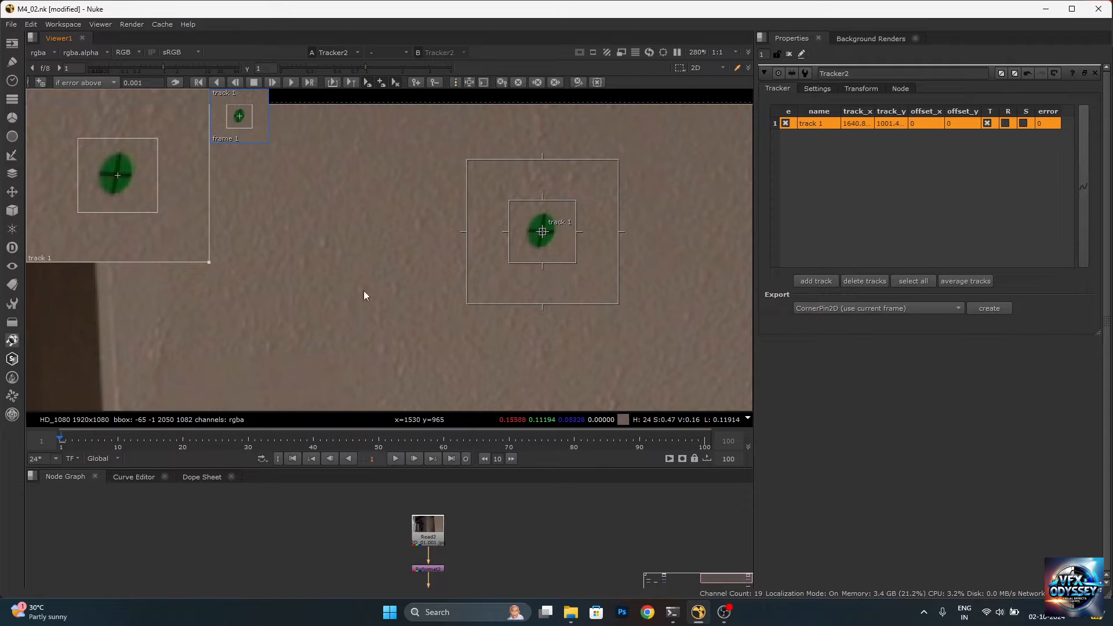
{"action": "left_click", "coordinate": [289, 83]}
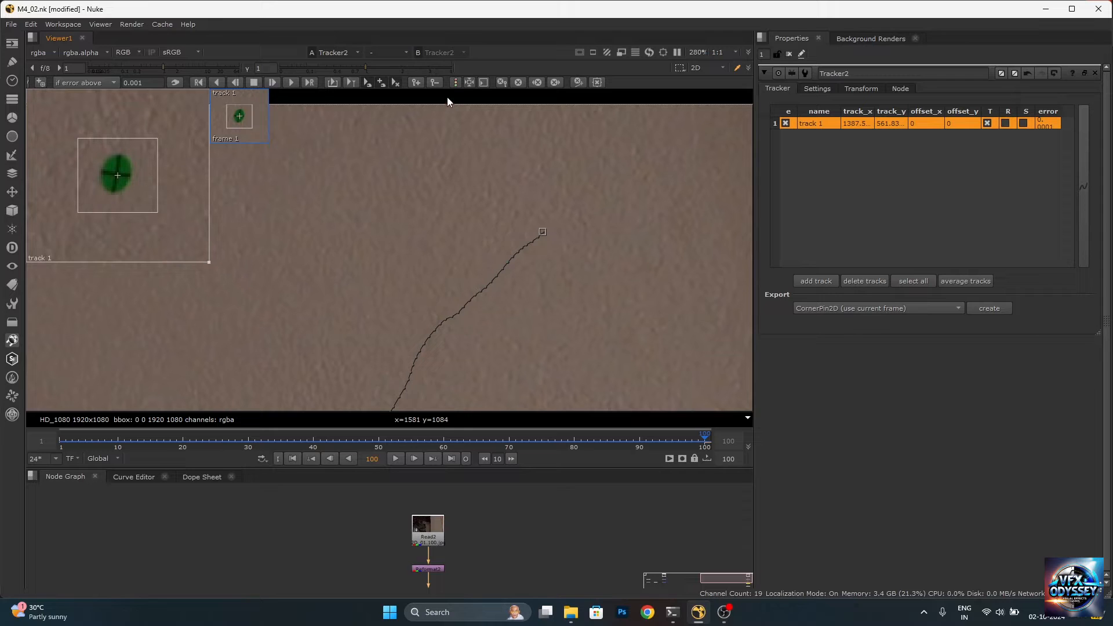
{"action": "left_click", "coordinate": [456, 82]}
{"action": "scroll", "coordinate": [516, 185], "scroll_direction": "down", "scroll_amount": 3}
{"action": "scroll", "coordinate": [513, 203], "scroll_direction": "down", "scroll_amount": 4}
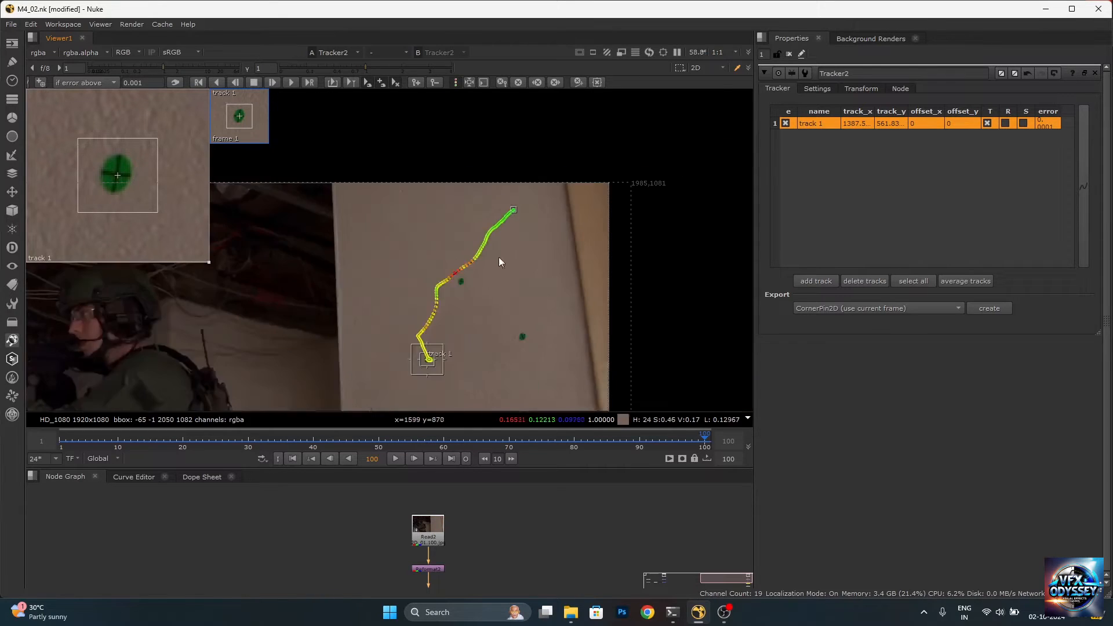
{"action": "scroll", "coordinate": [451, 315], "scroll_direction": "up", "scroll_amount": 3}
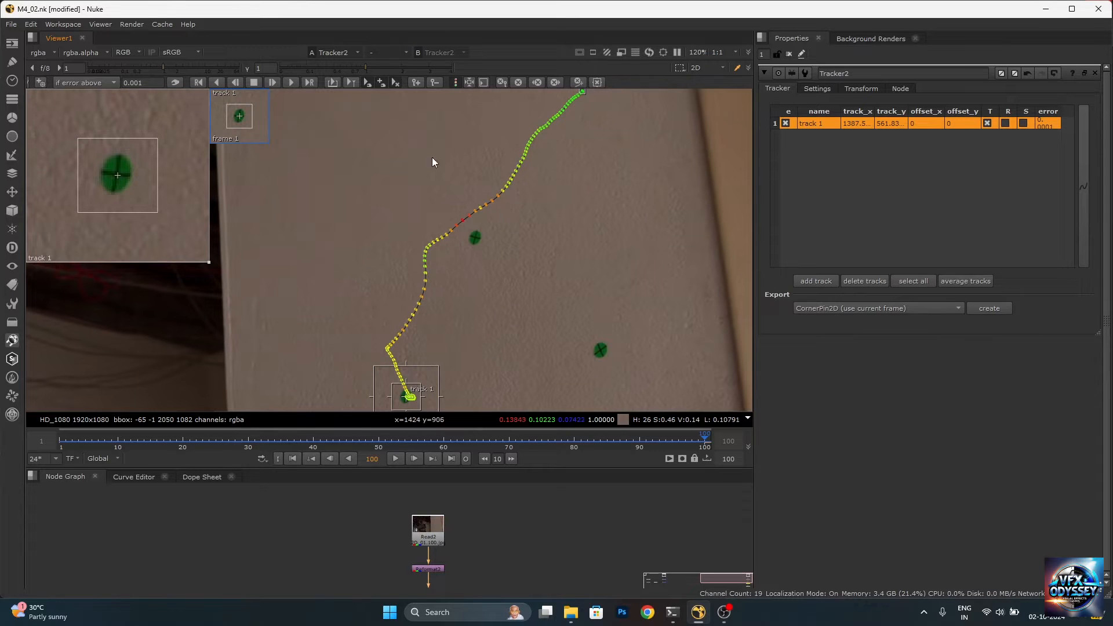
Show only the error curve of track 1 in the Curve Editor and frame the whole curve
{"action": "left_click", "coordinate": [138, 477]}
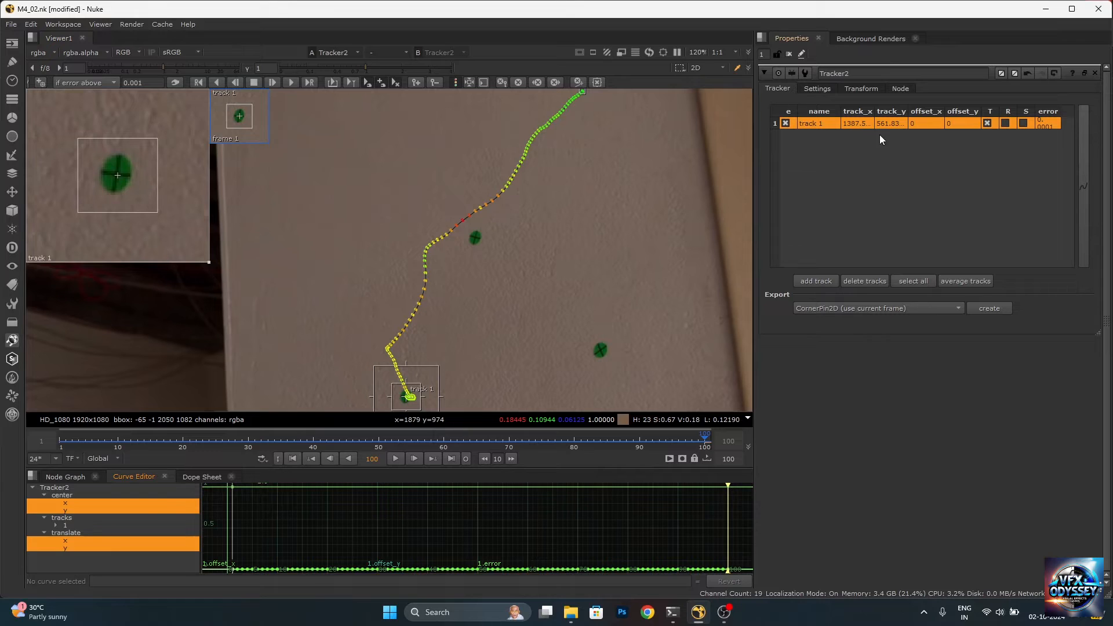
{"action": "left_click", "coordinate": [79, 520]}
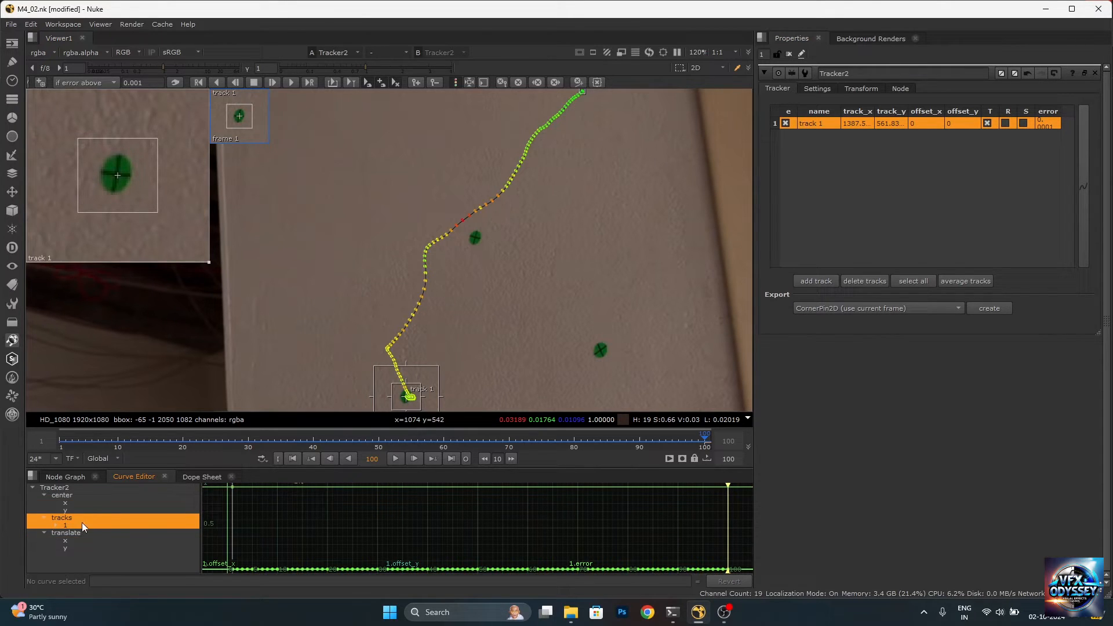
{"action": "left_click", "coordinate": [43, 518]}
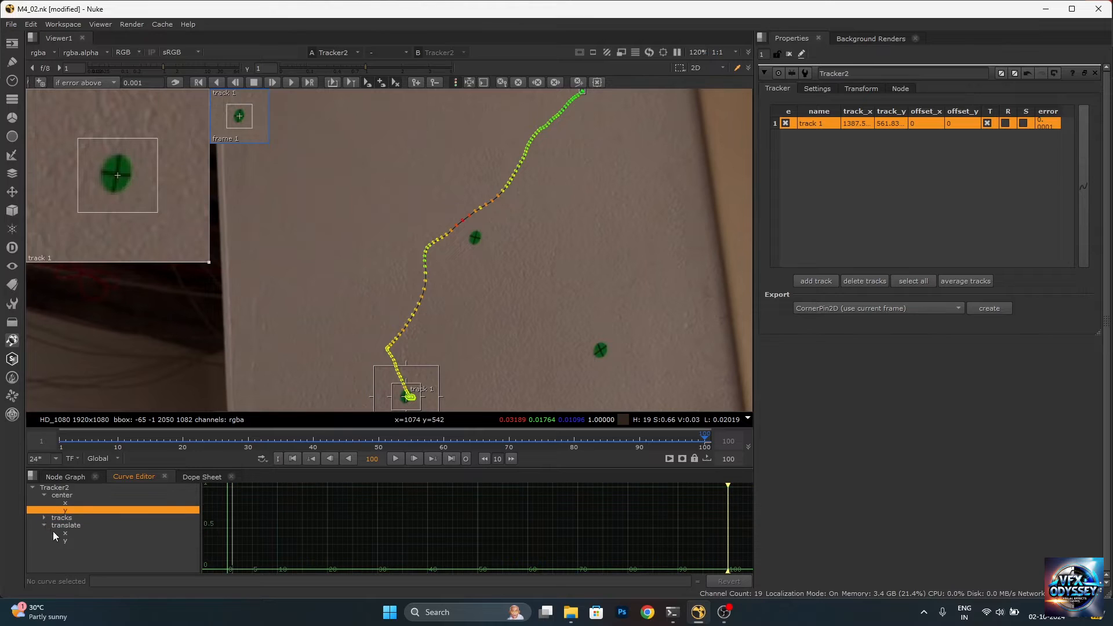
{"action": "left_click", "coordinate": [44, 518]}
{"action": "left_click", "coordinate": [55, 525]}
{"action": "scroll", "coordinate": [93, 537], "scroll_direction": "down", "scroll_amount": 1}
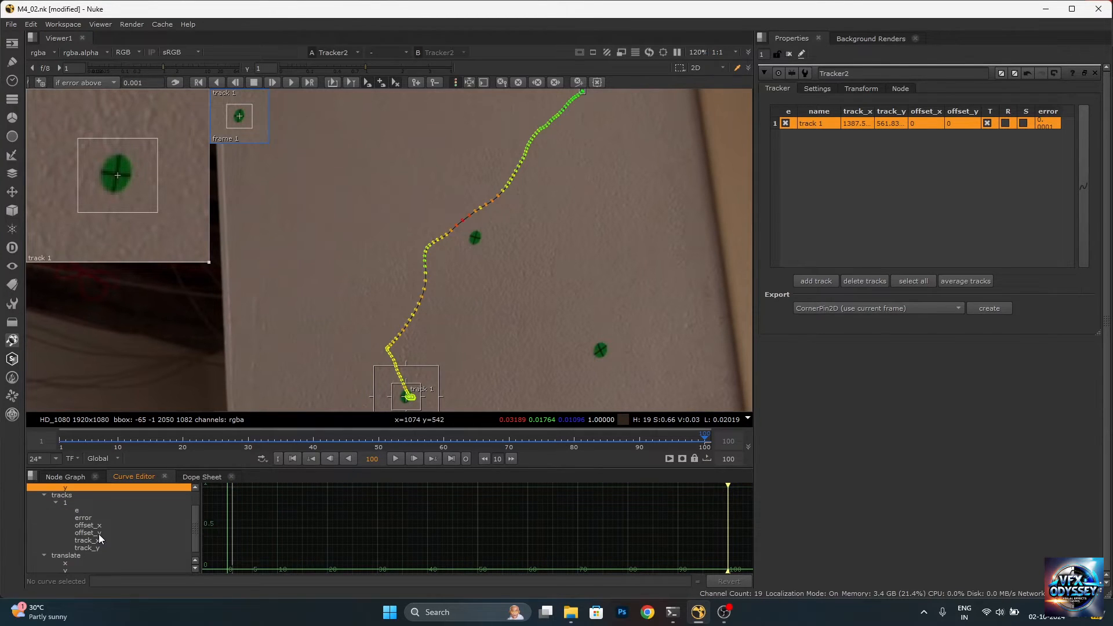
{"action": "left_click", "coordinate": [87, 517]}
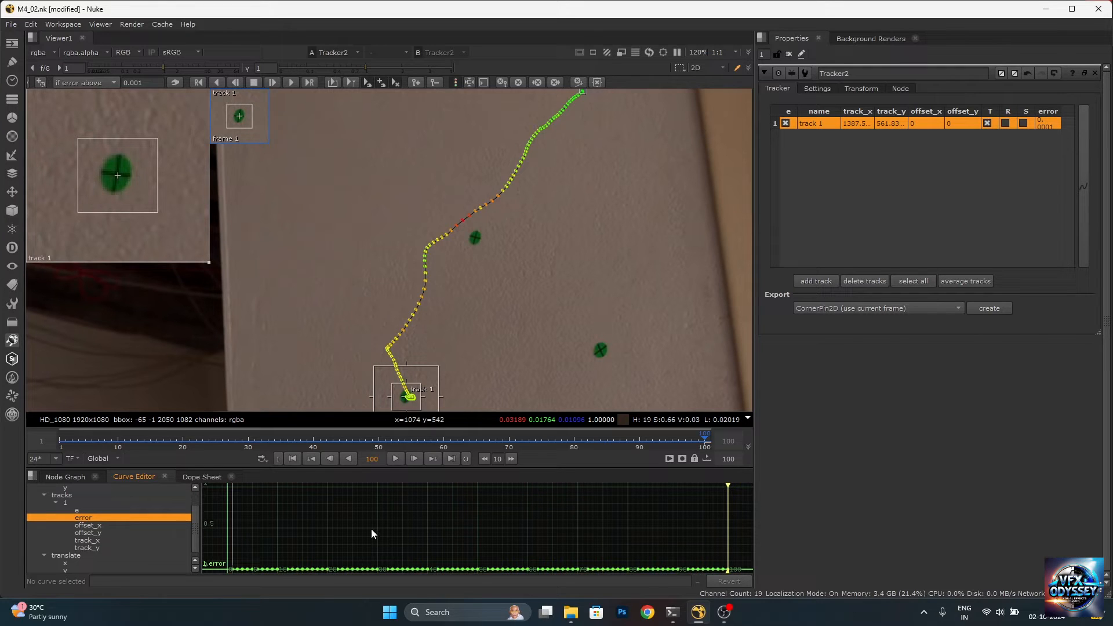
{"action": "right_click", "coordinate": [518, 532]}
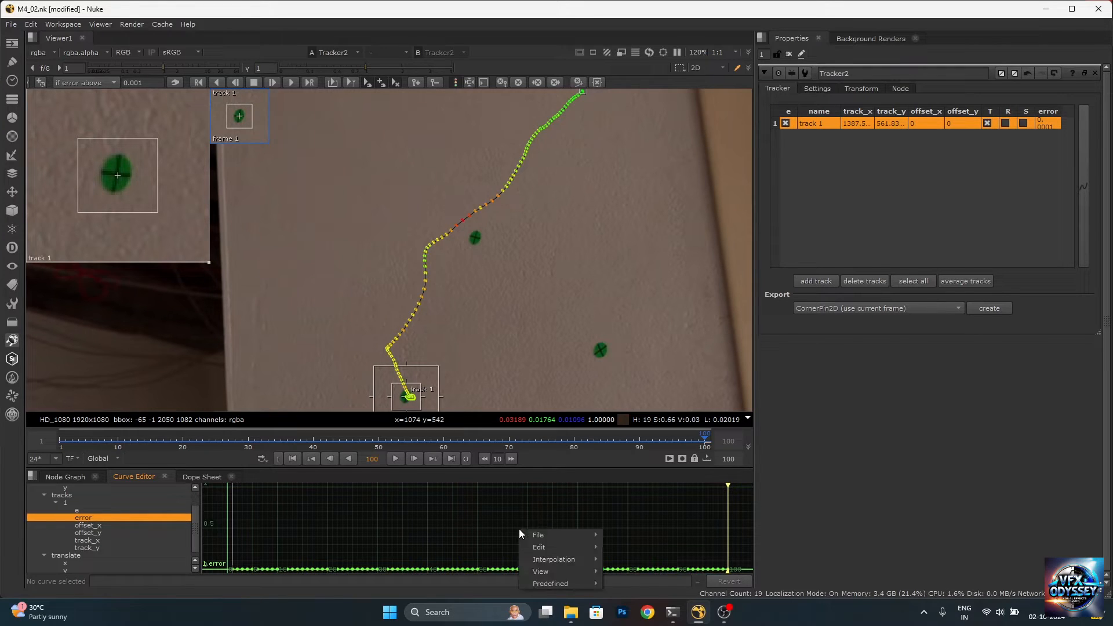
{"action": "mouse_move", "coordinate": [549, 569]}
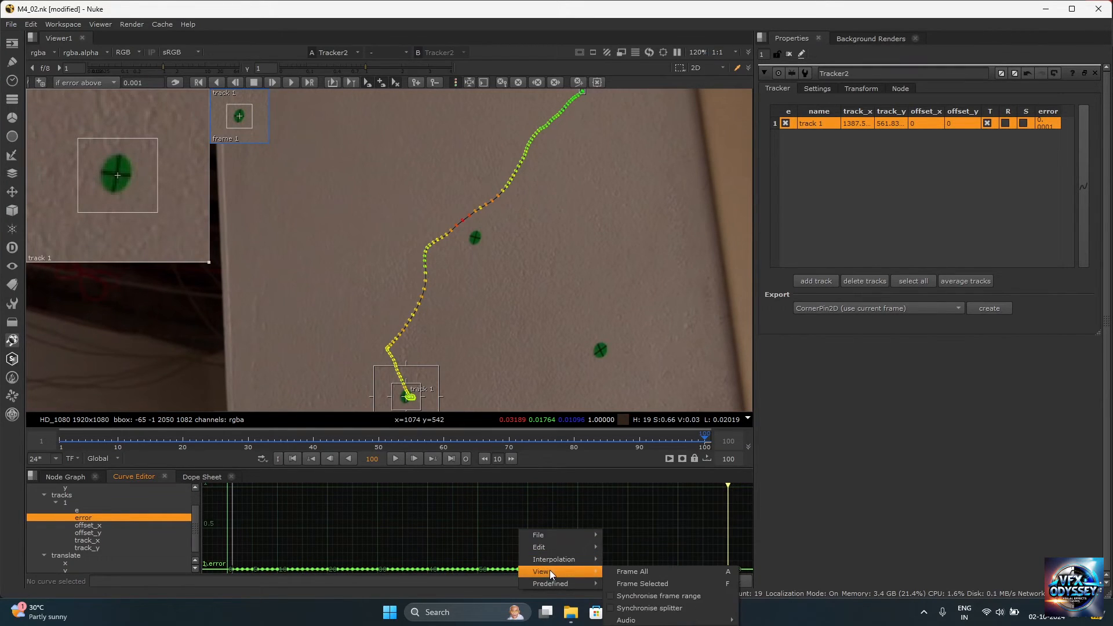
{"action": "left_click", "coordinate": [652, 575]}
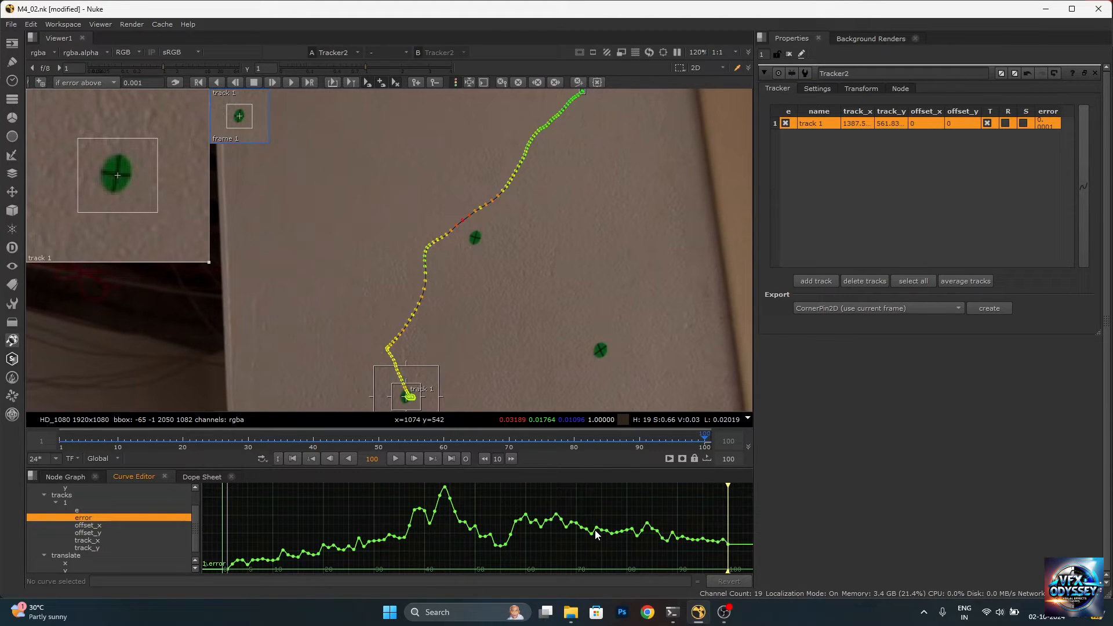
Scrub to the error curve's highest peak at frame 44 and inspect the track point's fit on the green marker
{"action": "left_click", "coordinate": [574, 487]}
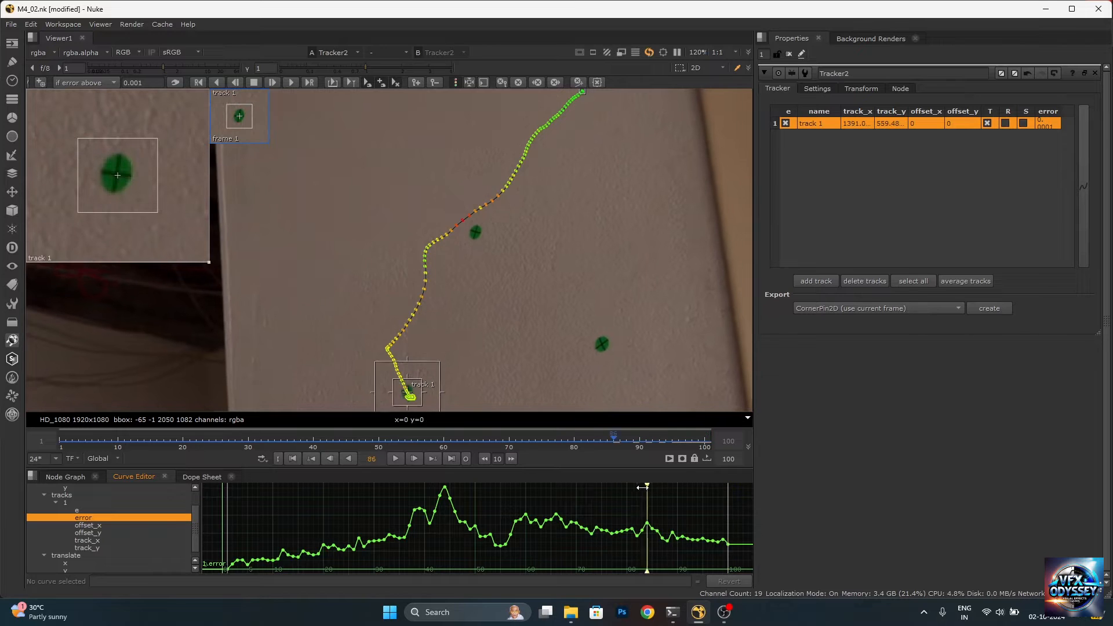
{"action": "mouse_move", "coordinate": [574, 487]}
{"action": "left_mouse_down"}
{"action": "mouse_move", "coordinate": [349, 485]}
{"action": "mouse_move", "coordinate": [460, 474]}
{"action": "left_mouse_up"}
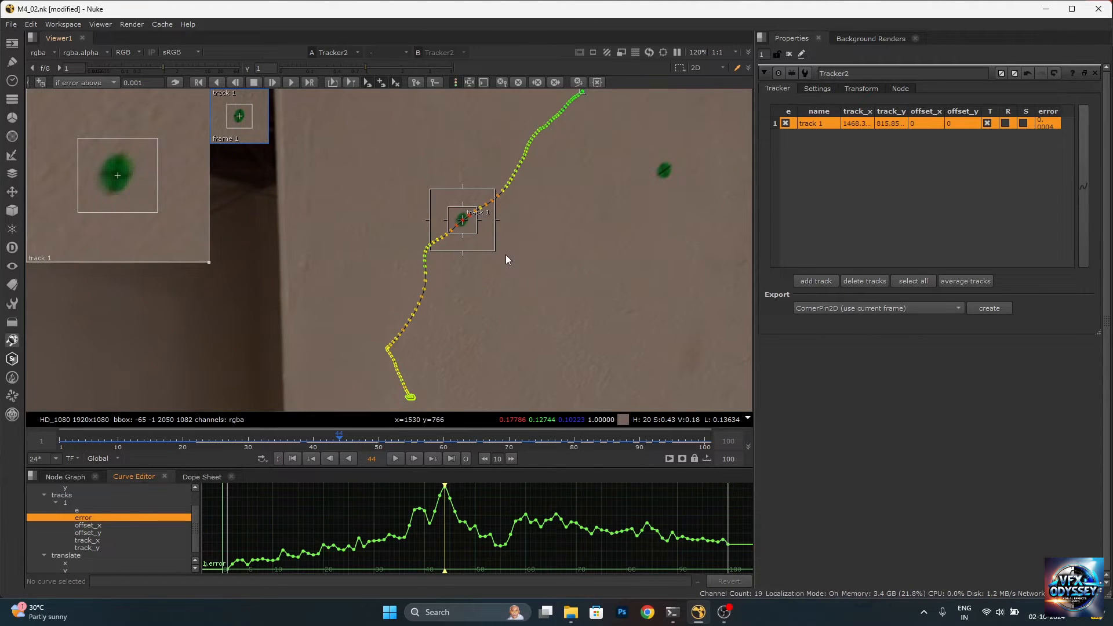
{"action": "scroll", "coordinate": [506, 255], "scroll_direction": "down", "scroll_amount": 3}
{"action": "scroll", "coordinate": [505, 256], "scroll_direction": "up", "scroll_amount": 9}
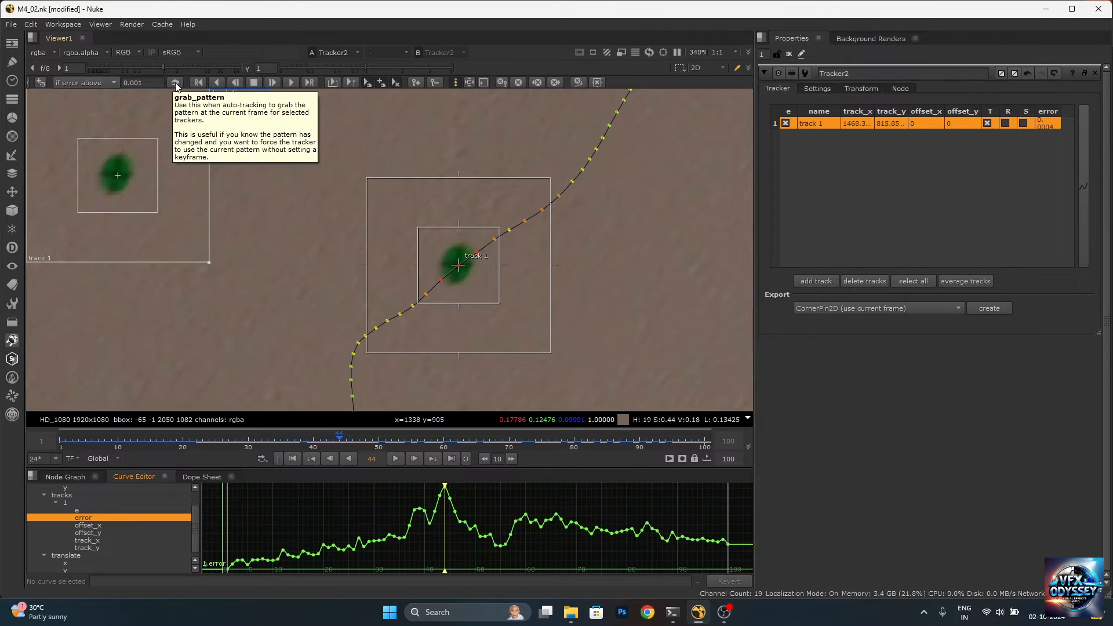
{"action": "left_click", "coordinate": [444, 487]}
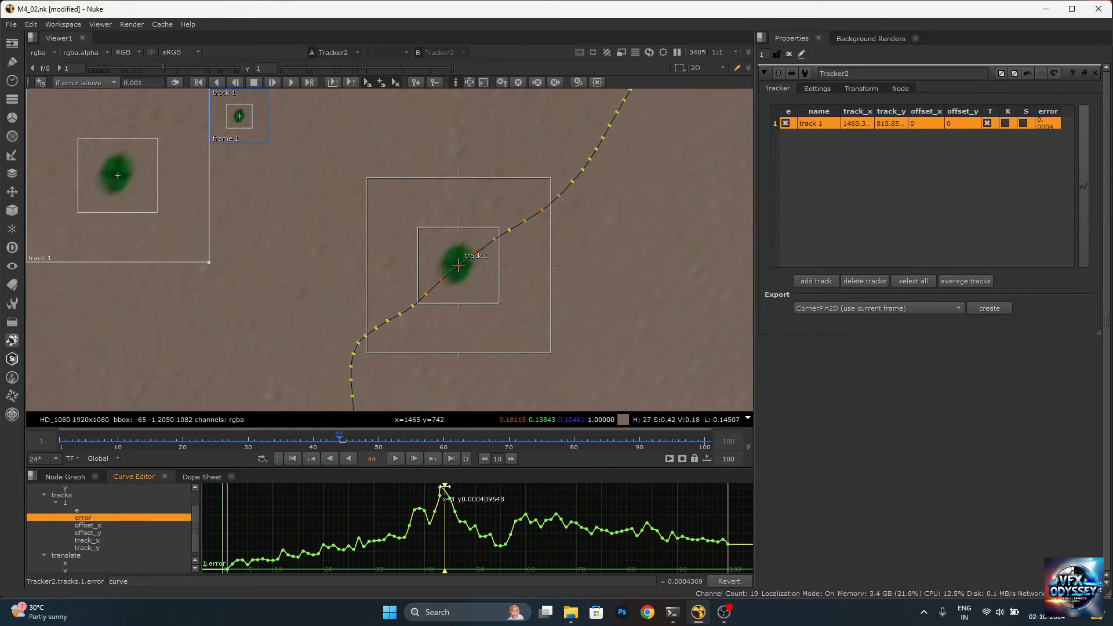
Inspect how well the track point sits on the green marker at frames 52 and 51
{"action": "left_click_drag", "start_coordinate": [444, 487], "coordinate": [486, 477]}
{"action": "scroll", "coordinate": [536, 245], "scroll_direction": "down", "scroll_amount": 4}
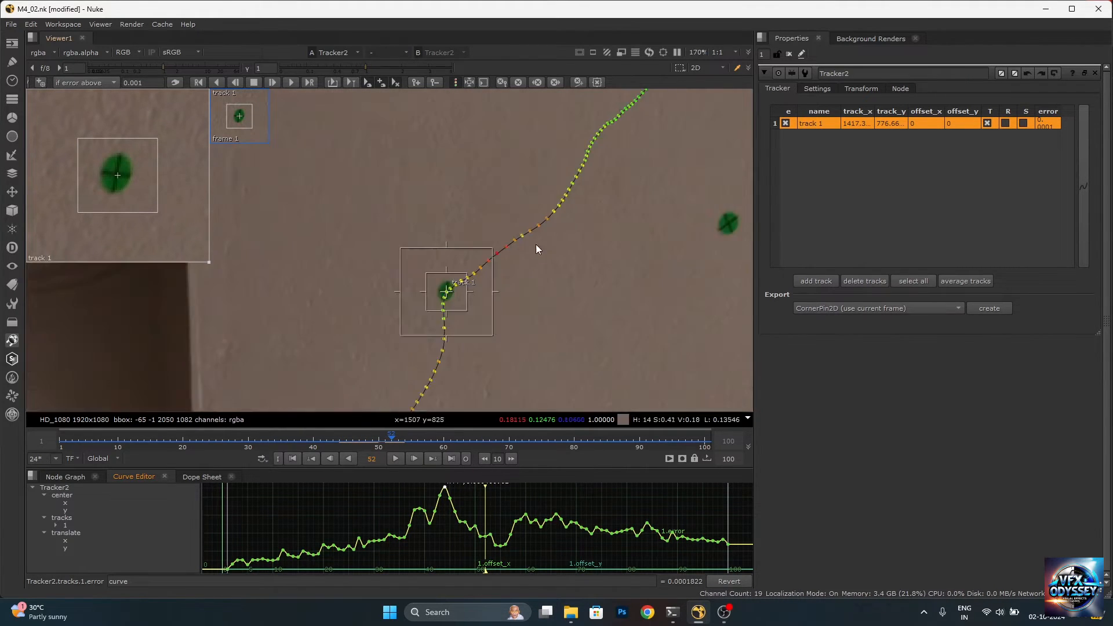
{"action": "scroll", "coordinate": [477, 297], "scroll_direction": "up", "scroll_amount": 7}
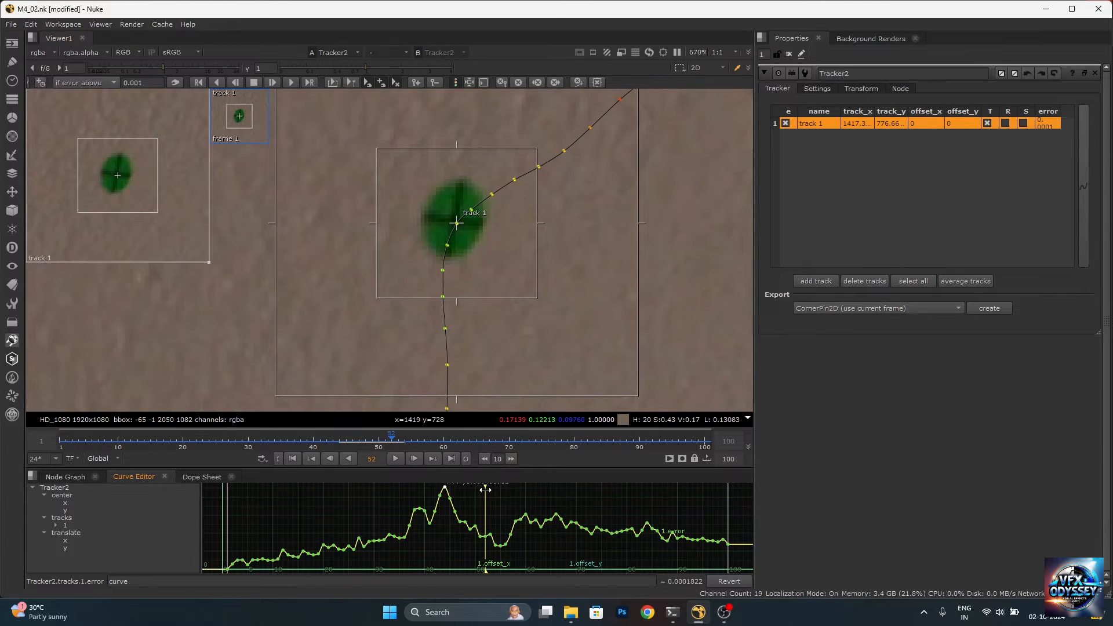
{"action": "left_click_drag", "start_coordinate": [485, 488], "coordinate": [482, 493]}
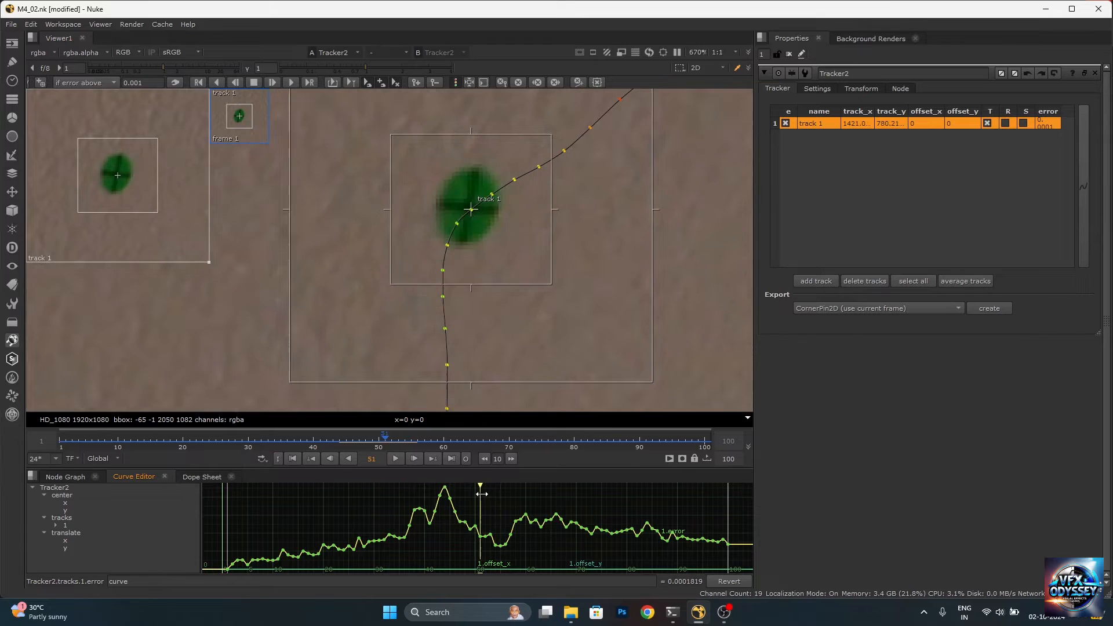
{"action": "left_click", "coordinate": [176, 84]}
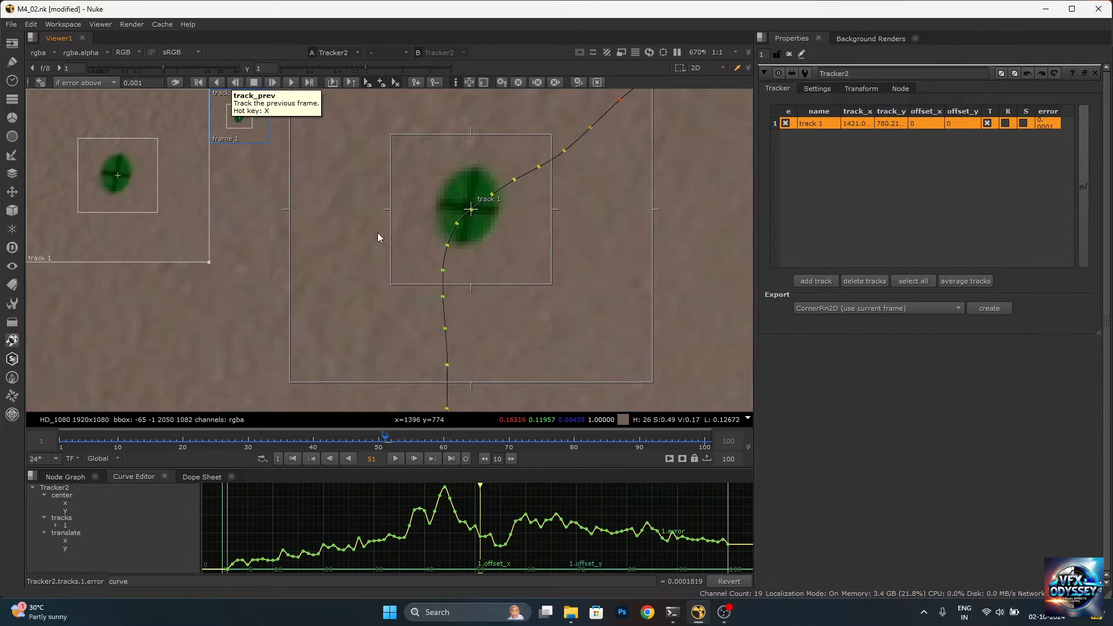
{"action": "scroll", "coordinate": [399, 236], "scroll_direction": "down", "scroll_amount": 4}
{"action": "scroll", "coordinate": [427, 216], "scroll_direction": "up", "scroll_amount": 4}
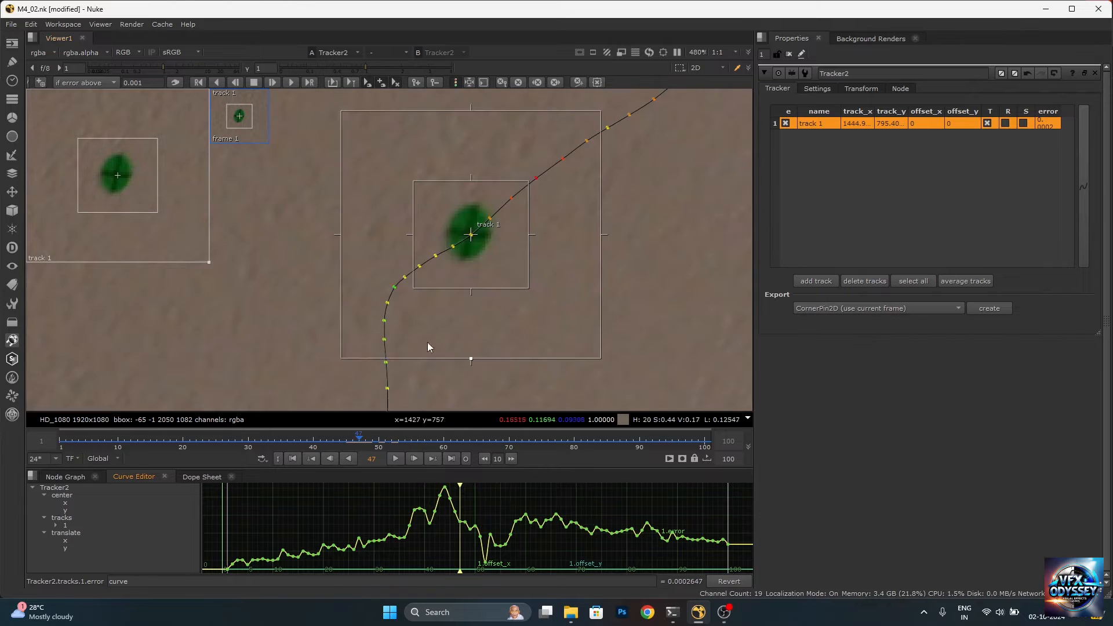
{"action": "scroll", "coordinate": [499, 302], "scroll_direction": "down", "scroll_amount": 3}
{"action": "scroll", "coordinate": [486, 232], "scroll_direction": "up", "scroll_amount": 4}
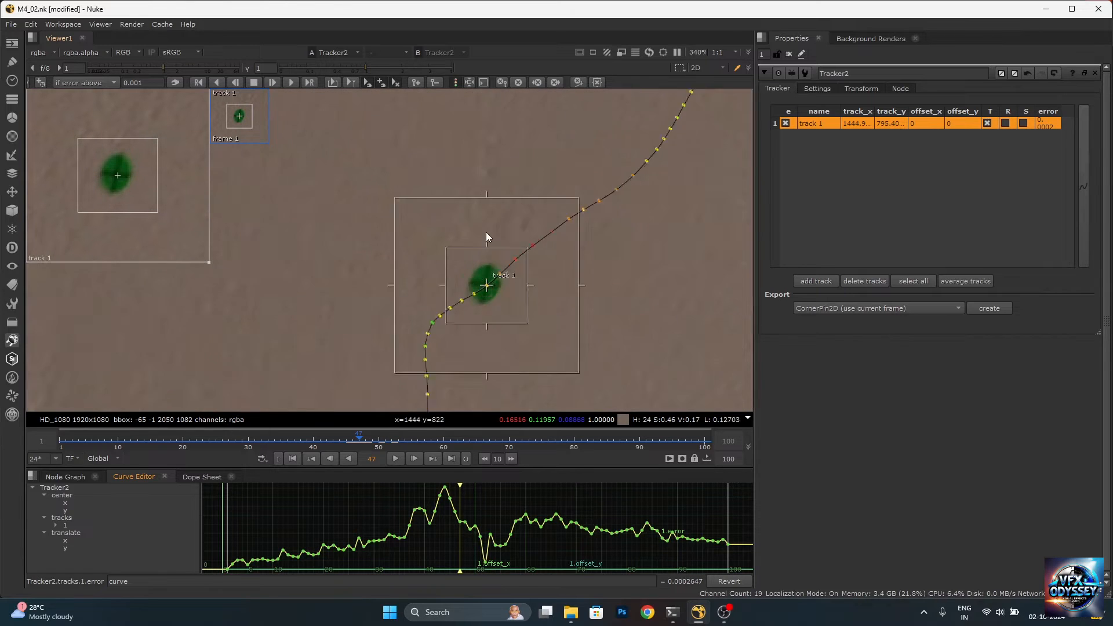
Re-track the marker one frame backward from frame 52
{"action": "scroll", "coordinate": [496, 255], "scroll_direction": "down", "scroll_amount": 2}
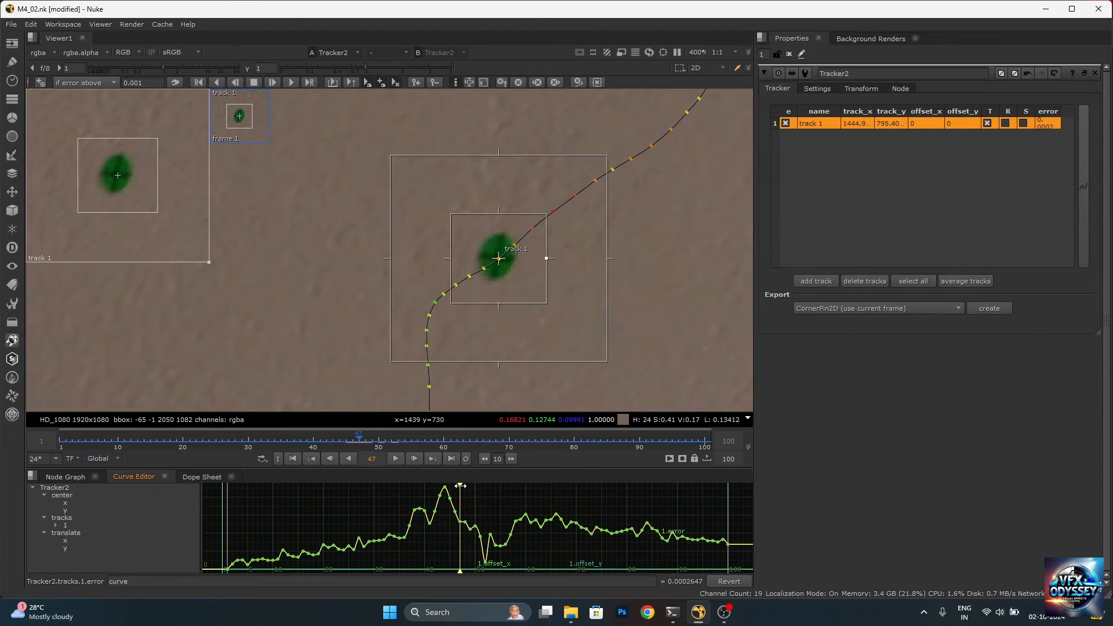
{"action": "left_click_drag", "start_coordinate": [459, 485], "coordinate": [486, 477]}
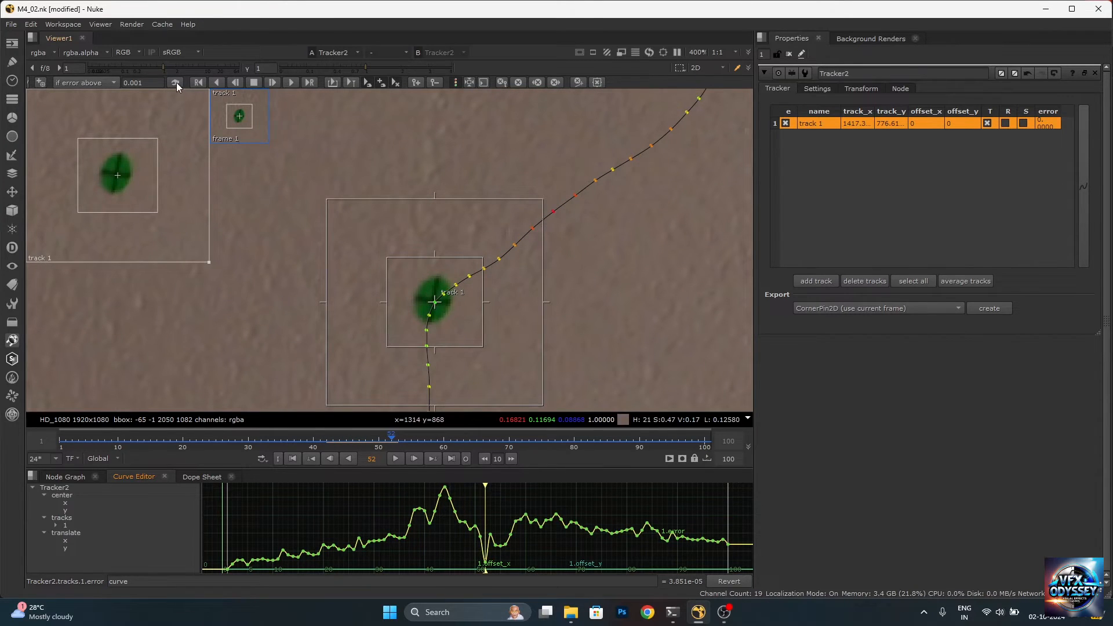
{"action": "left_click", "coordinate": [235, 83]}
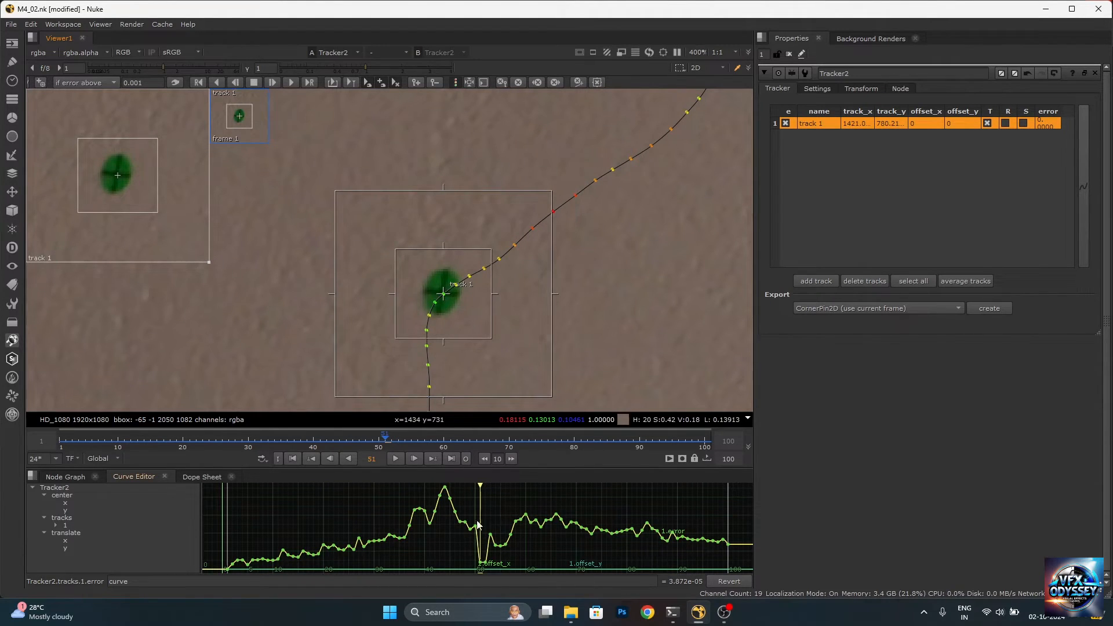
Re-track the green marker backward frame by frame from frame 51 to frame 38
{"action": "left_click", "coordinate": [235, 83]}
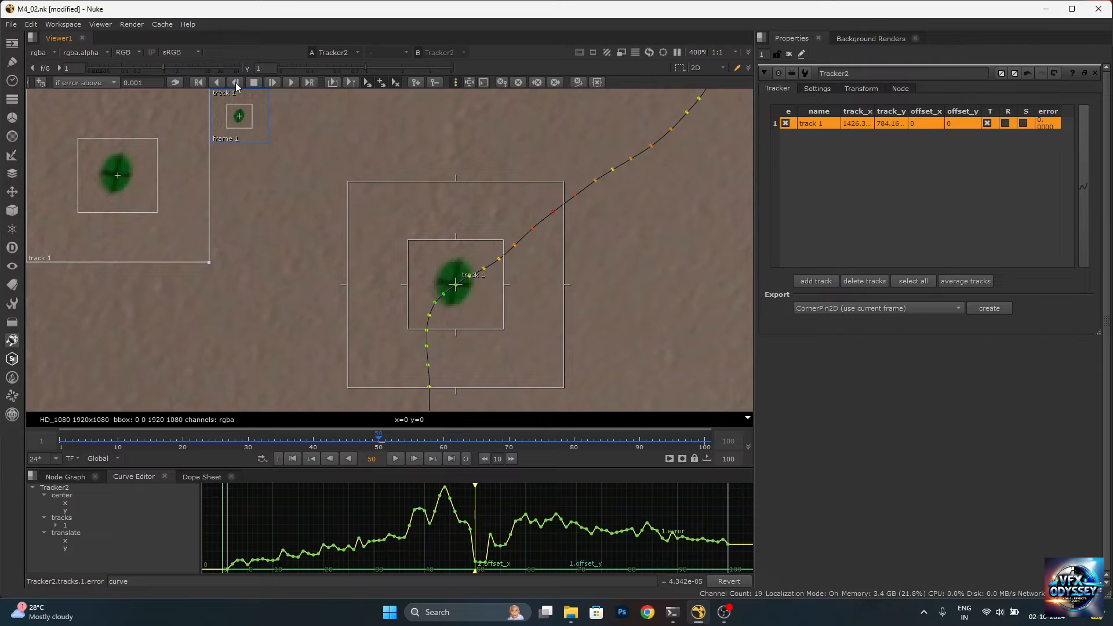
{"action": "left_click", "coordinate": [235, 83]}
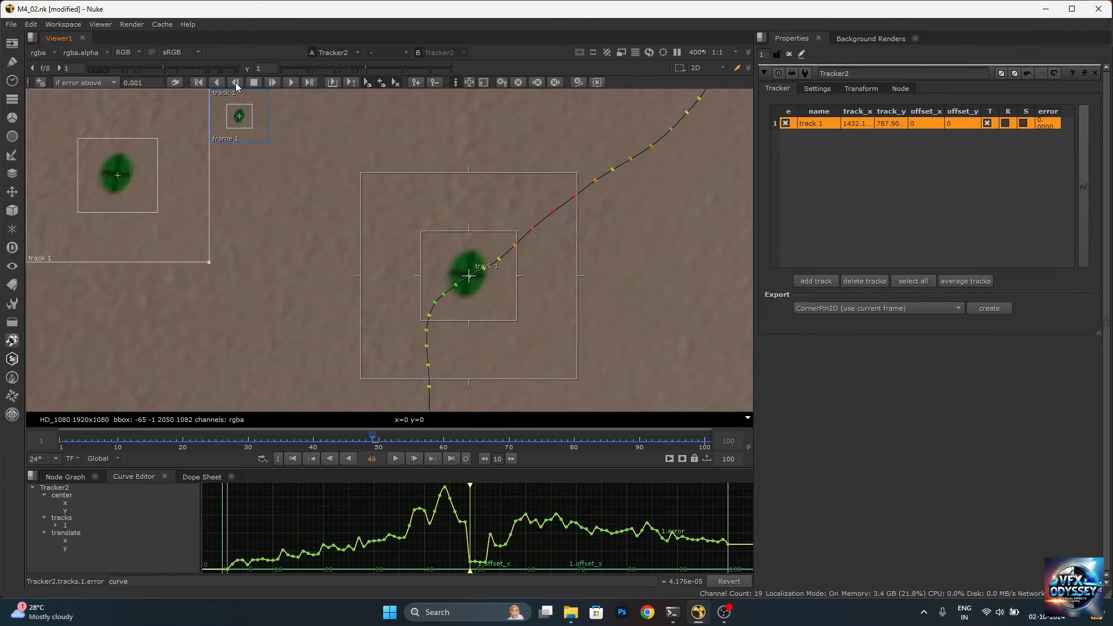
{"action": "left_click", "coordinate": [235, 83]}
{"action": "left_click", "coordinate": [236, 83]}
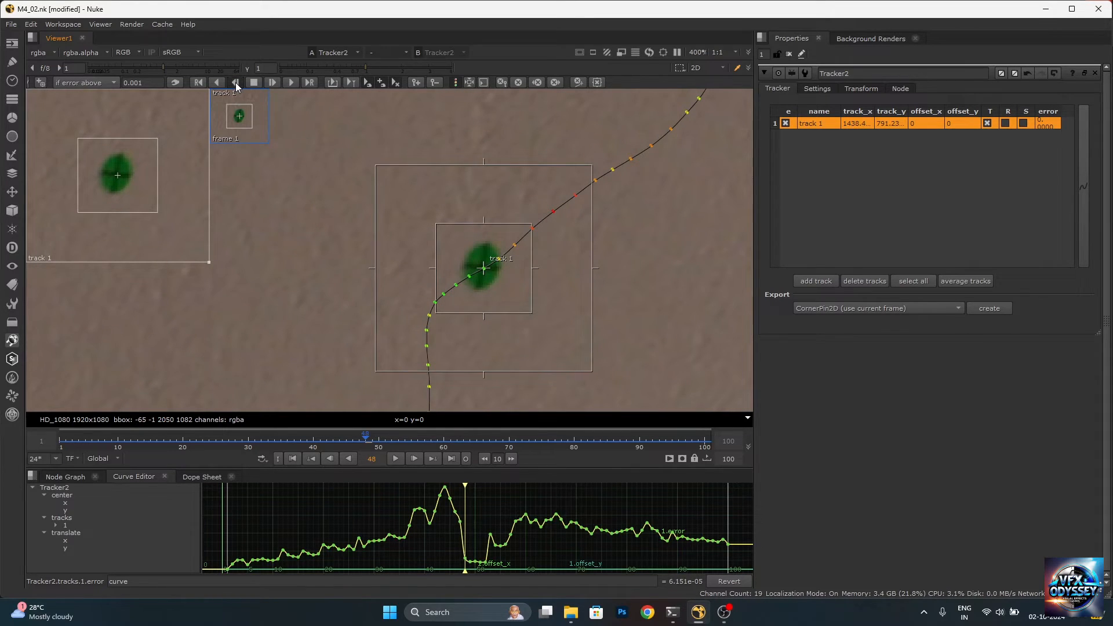
{"action": "left_click", "coordinate": [236, 83]}
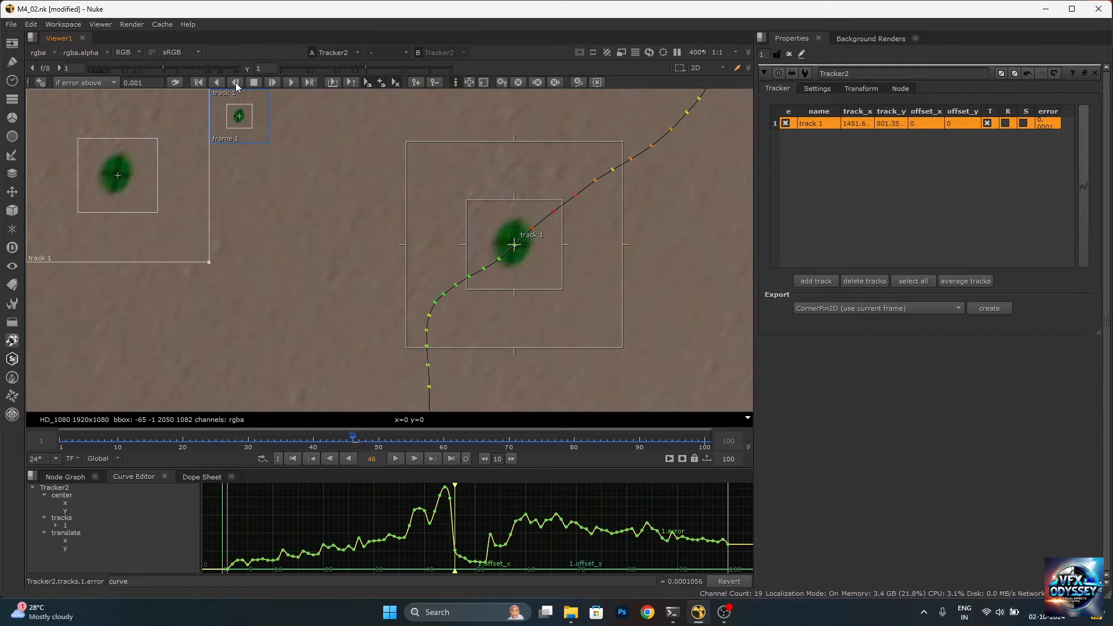
{"action": "left_click", "coordinate": [236, 83]}
{"action": "left_click", "coordinate": [235, 83]}
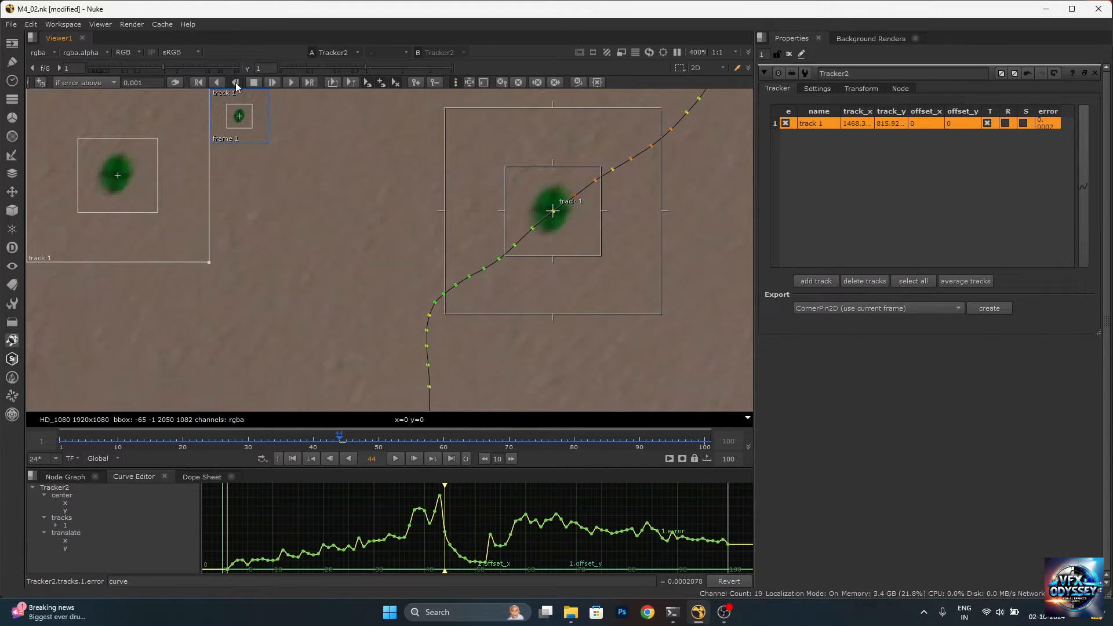
{"action": "left_click", "coordinate": [236, 83]}
{"action": "left_click", "coordinate": [235, 83]}
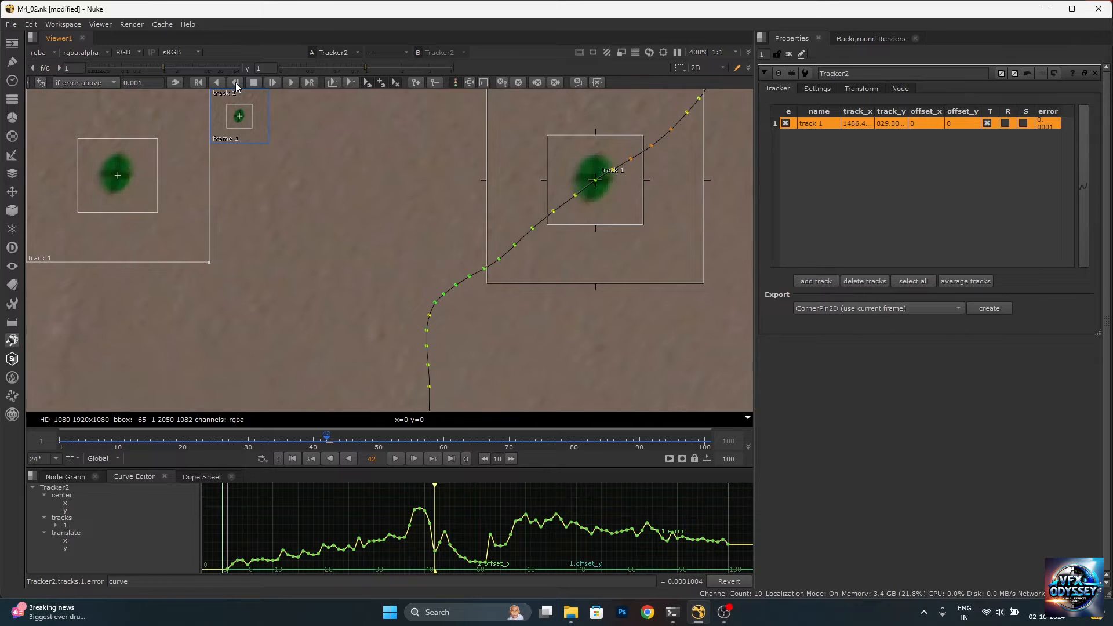
{"action": "left_click", "coordinate": [235, 83]}
{"action": "left_click", "coordinate": [235, 83]}
{"action": "left_click", "coordinate": [236, 83]}
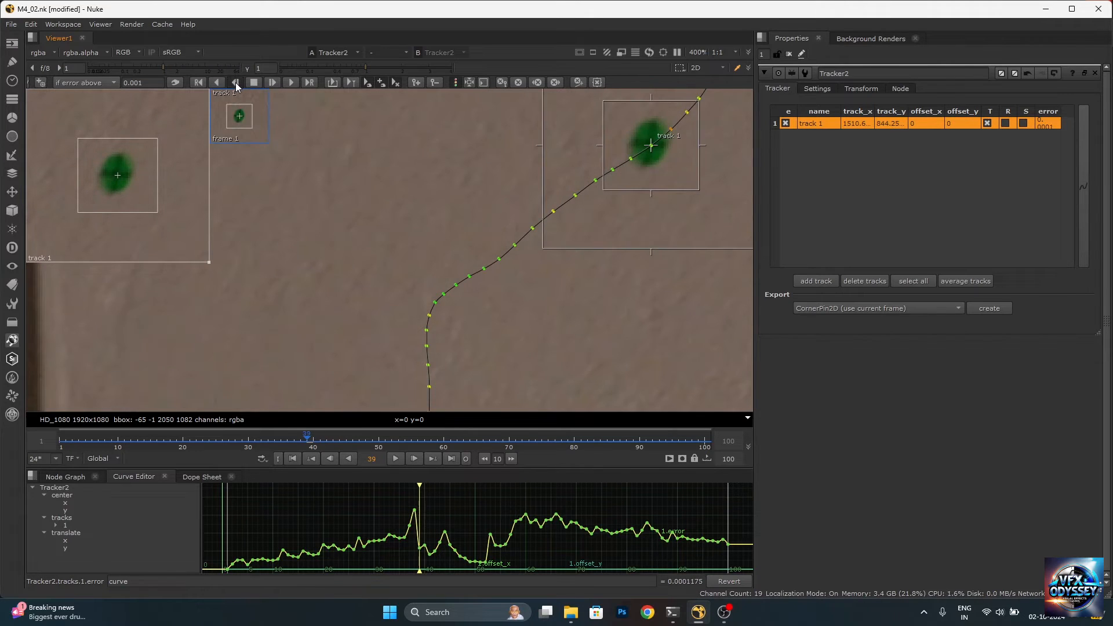
{"action": "left_click", "coordinate": [236, 82]}
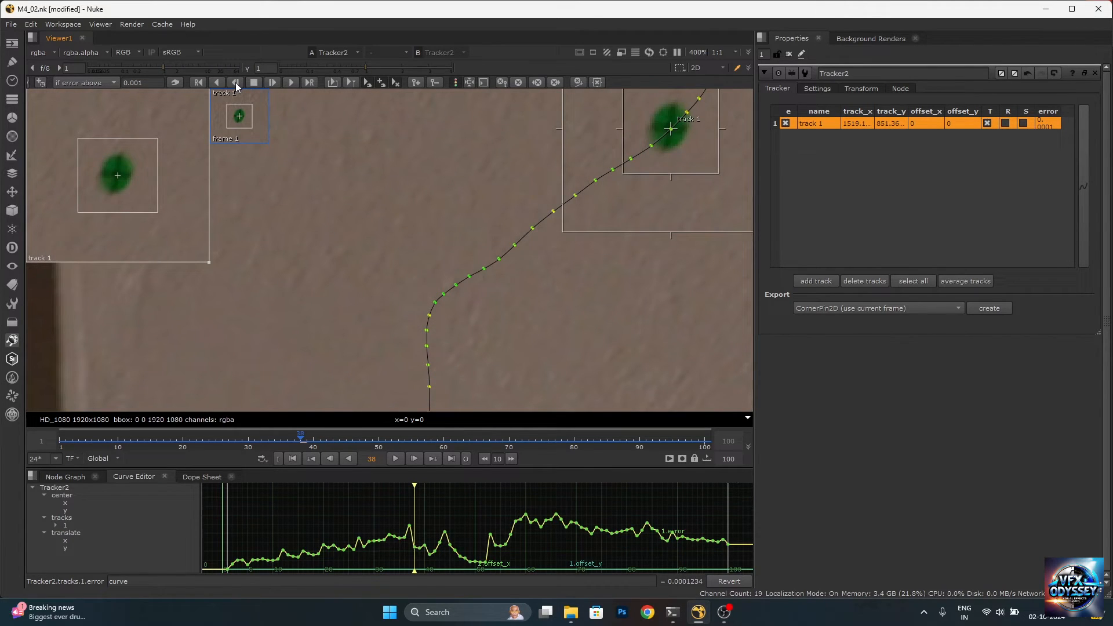
Examine the motion path along its length and the track point's fit on the green marker at frame 38
{"action": "scroll", "coordinate": [477, 251], "scroll_direction": "down", "scroll_amount": 8}
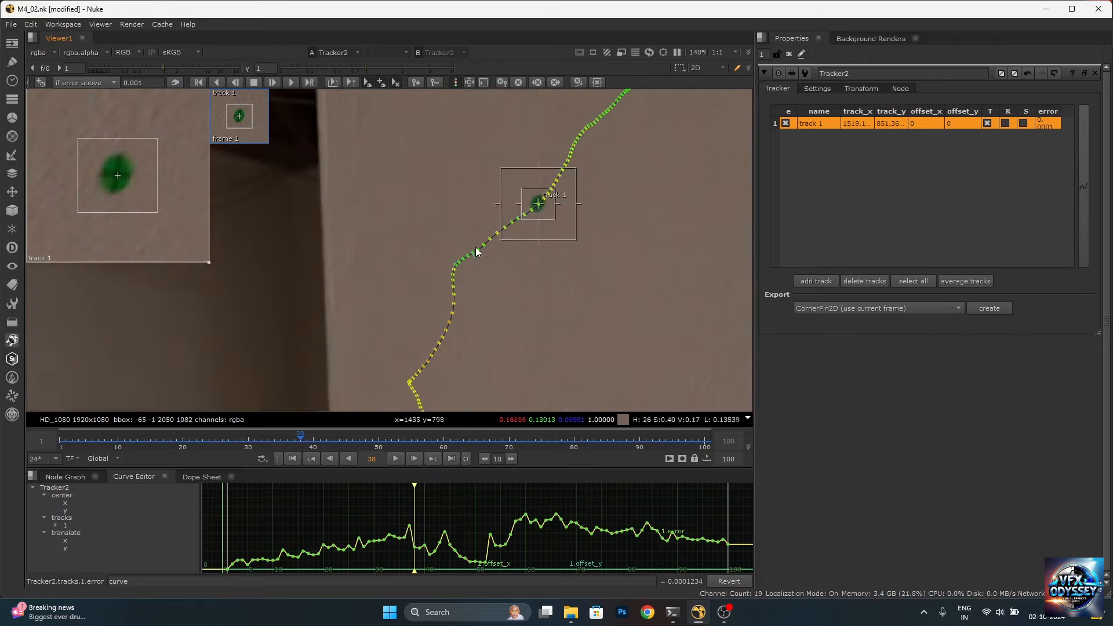
{"action": "scroll", "coordinate": [483, 287], "scroll_direction": "up", "scroll_amount": 5}
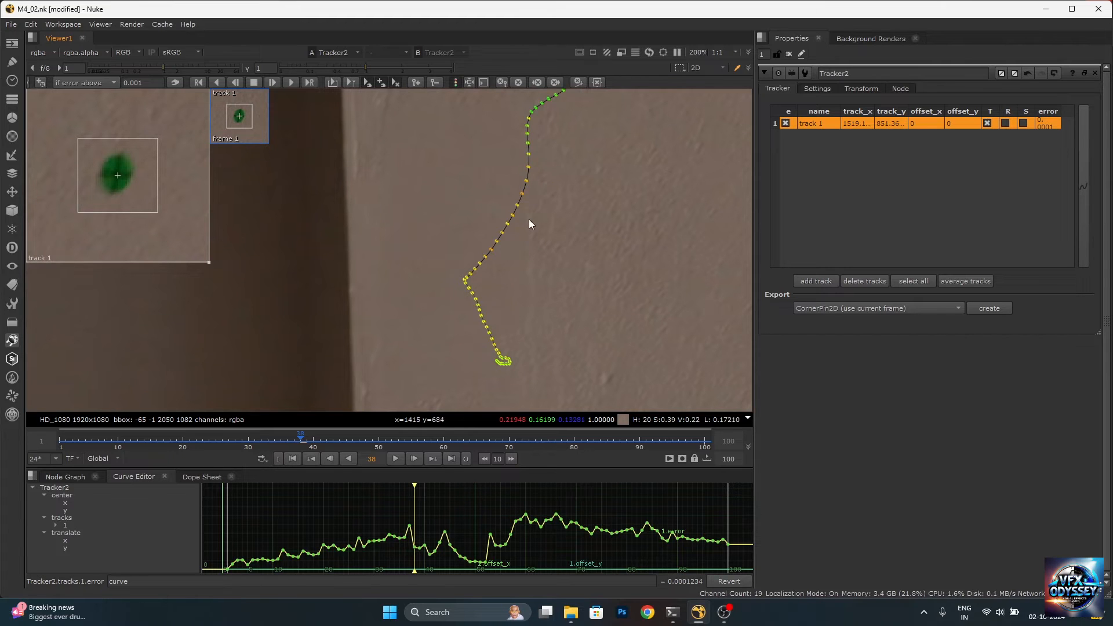
{"action": "scroll", "coordinate": [540, 214], "scroll_direction": "down", "scroll_amount": 3}
{"action": "scroll", "coordinate": [532, 278], "scroll_direction": "up", "scroll_amount": 5}
{"action": "scroll", "coordinate": [529, 152], "scroll_direction": "down", "scroll_amount": 12}
{"action": "scroll", "coordinate": [542, 126], "scroll_direction": "up", "scroll_amount": 14}
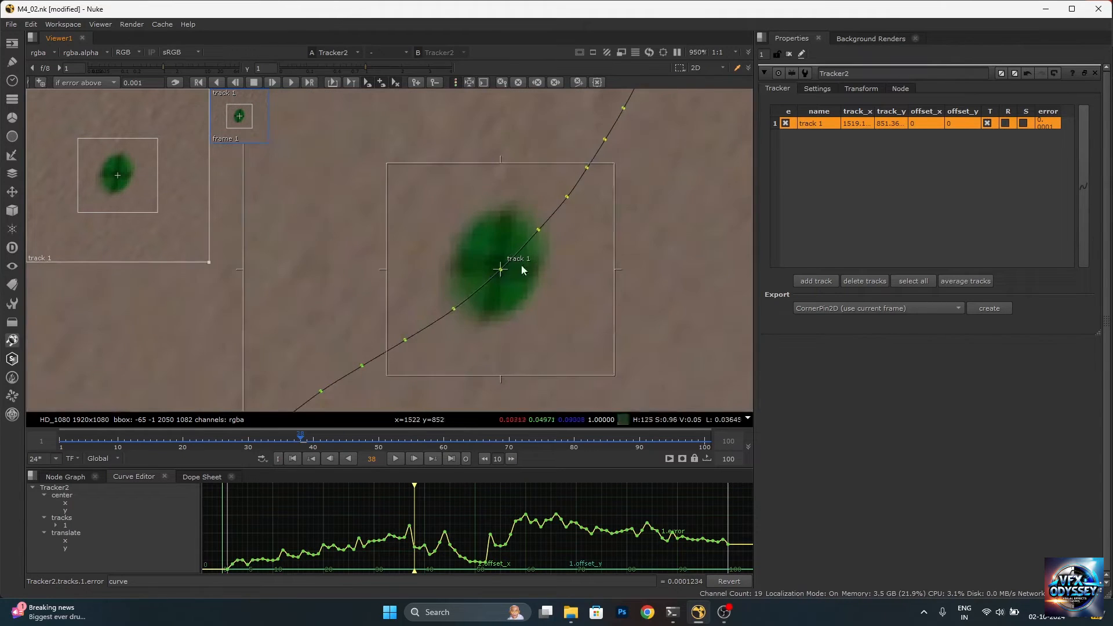
Re-track the marker one frame backward to frame 37 and check the motion path
{"action": "scroll", "coordinate": [552, 307], "scroll_direction": "down", "scroll_amount": 2}
{"action": "key", "text": "Left"}
{"action": "scroll", "coordinate": [580, 232], "scroll_direction": "down", "scroll_amount": 8}
{"action": "scroll", "coordinate": [523, 291], "scroll_direction": "up", "scroll_amount": 6}
{"action": "scroll", "coordinate": [523, 289], "scroll_direction": "up", "scroll_amount": 4}
{"action": "scroll", "coordinate": [538, 154], "scroll_direction": "down", "scroll_amount": 7}
{"action": "scroll", "coordinate": [534, 158], "scroll_direction": "up", "scroll_amount": 9}
{"action": "left_click", "coordinate": [535, 158]}
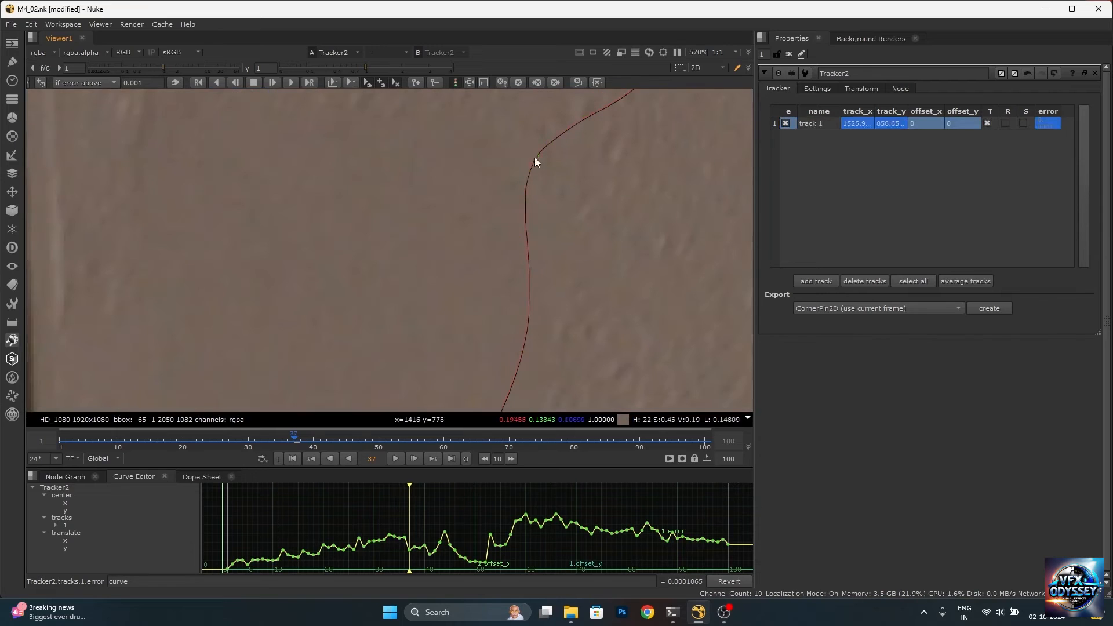
{"action": "scroll", "coordinate": [583, 235], "scroll_direction": "down", "scroll_amount": 6}
Go to the error rise at frame 57 and re-track the marker forward frame by frame to frame 65
{"action": "left_click_drag", "start_coordinate": [410, 485], "coordinate": [511, 486]}
{"action": "scroll", "coordinate": [563, 230], "scroll_direction": "up", "scroll_amount": 6}
{"action": "left_click", "coordinate": [551, 279]}
{"action": "scroll", "coordinate": [551, 279], "scroll_direction": "up", "scroll_amount": 3}
{"action": "left_click", "coordinate": [545, 235]}
{"action": "left_click", "coordinate": [547, 234]}
{"action": "scroll", "coordinate": [568, 196], "scroll_direction": "down", "scroll_amount": 3}
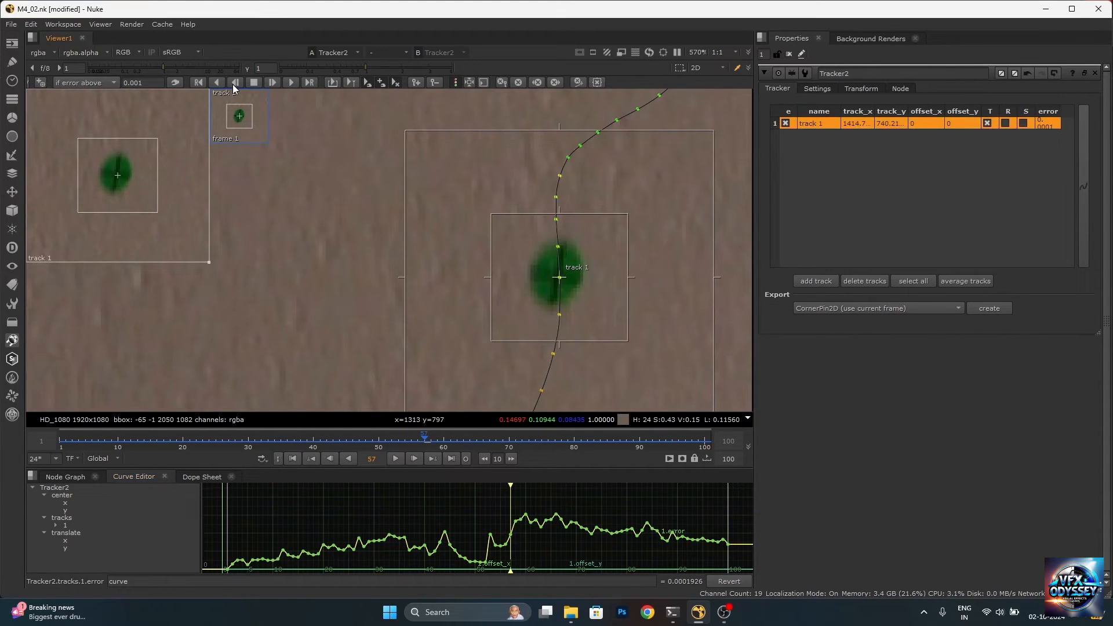
{"action": "triple_click", "coordinate": [270, 82]}
{"action": "scroll", "coordinate": [551, 207], "scroll_direction": "down", "scroll_amount": 4}
{"action": "scroll", "coordinate": [551, 206], "scroll_direction": "up", "scroll_amount": 3}
{"action": "double_click", "coordinate": [270, 82]}
{"action": "triple_click", "coordinate": [270, 82]}
{"action": "scroll", "coordinate": [497, 329], "scroll_direction": "down", "scroll_amount": 2}
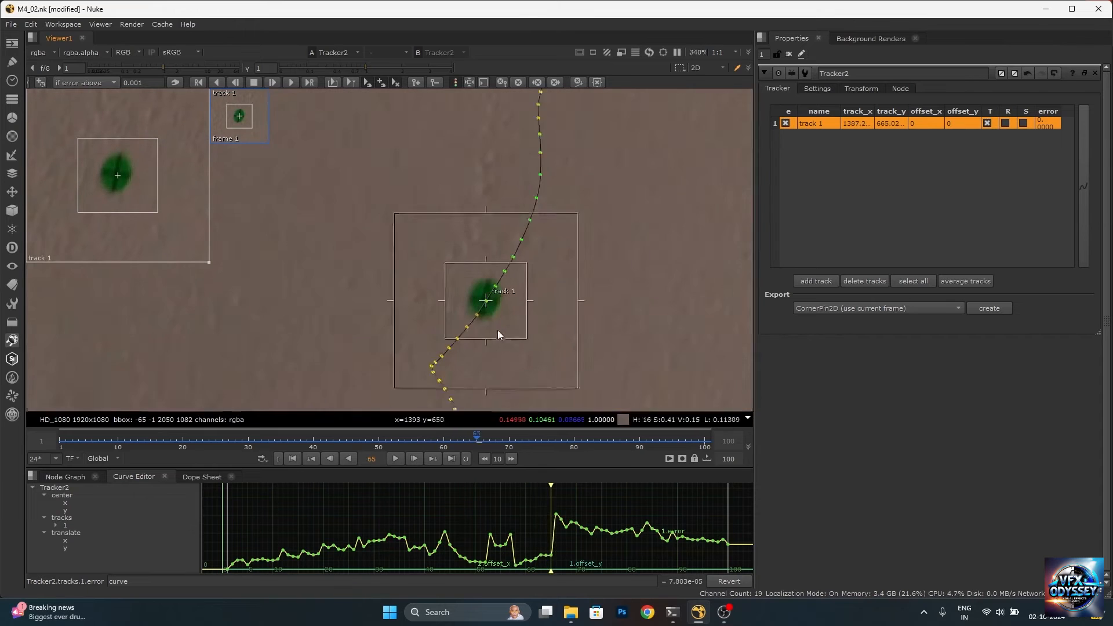
Re-track the marker forward frame by frame from frame 65 to frame 81
{"action": "scroll", "coordinate": [497, 329], "scroll_direction": "up", "scroll_amount": 1}
{"action": "triple_click", "coordinate": [271, 80]}
{"action": "triple_click", "coordinate": [271, 82]}
{"action": "triple_click", "coordinate": [271, 82]}
{"action": "scroll", "coordinate": [441, 220], "scroll_direction": "down", "scroll_amount": 3}
{"action": "scroll", "coordinate": [439, 372], "scroll_direction": "up", "scroll_amount": 7}
{"action": "triple_click", "coordinate": [270, 81]}
{"action": "triple_click", "coordinate": [270, 82]}
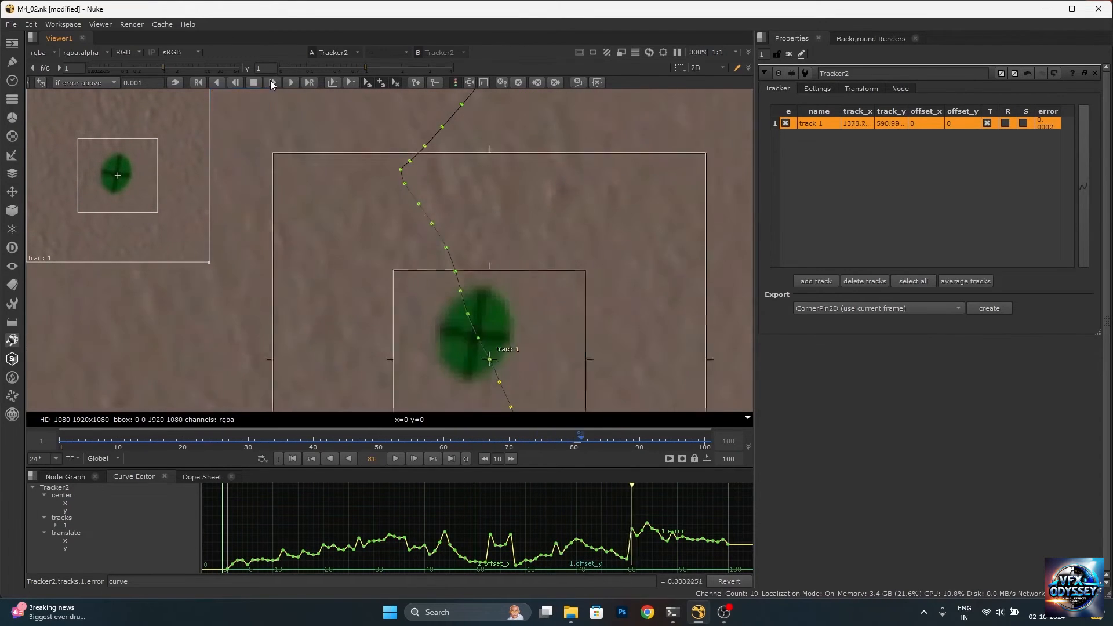
Re-track the marker forward frame by frame from frame 81 to frame 95
{"action": "triple_click", "coordinate": [270, 81]}
{"action": "scroll", "coordinate": [515, 191], "scroll_direction": "down", "scroll_amount": 5}
{"action": "scroll", "coordinate": [525, 309], "scroll_direction": "up", "scroll_amount": 7}
{"action": "double_click", "coordinate": [273, 81]}
{"action": "triple_click", "coordinate": [274, 82]}
{"action": "triple_click", "coordinate": [273, 81]}
{"action": "double_click", "coordinate": [273, 81]}
{"action": "double_click", "coordinate": [273, 82]}
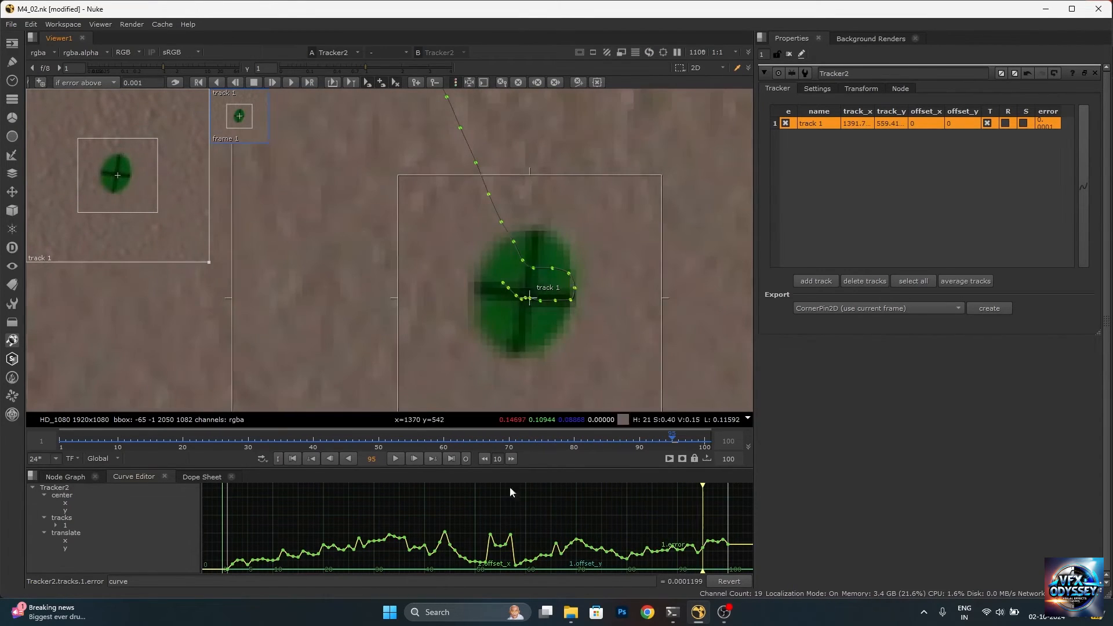
Re-track individual frames at the remaining error spikes, ending at the peak on frame 44
{"action": "left_click_drag", "start_coordinate": [703, 491], "coordinate": [444, 491]}
{"action": "scroll", "coordinate": [516, 337], "scroll_direction": "down", "scroll_amount": 7}
{"action": "scroll", "coordinate": [524, 285], "scroll_direction": "up", "scroll_amount": 4}
{"action": "left_click", "coordinate": [273, 81]}
{"action": "left_click", "coordinate": [235, 83]}
{"action": "scroll", "coordinate": [533, 212], "scroll_direction": "down", "scroll_amount": 10}
{"action": "scroll", "coordinate": [517, 224], "scroll_direction": "up", "scroll_amount": 13}
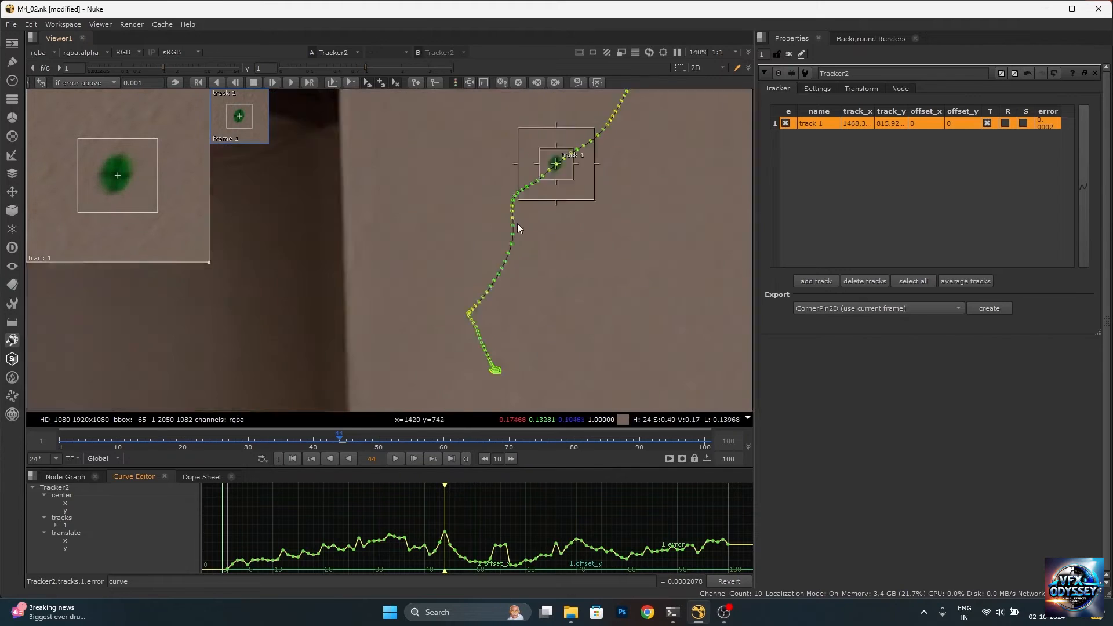
Try to re-track the marker forward from frame 45 and undo the attempt
{"action": "middle_click_drag", "start_coordinate": [488, 211], "coordinate": [502, 251]}
{"action": "mouse_move", "coordinate": [445, 498]}
{"action": "left_mouse_down"}
{"action": "mouse_move", "coordinate": [392, 502]}
{"action": "mouse_move", "coordinate": [450, 499]}
{"action": "left_mouse_up"}
{"action": "left_click", "coordinate": [273, 82]}
{"action": "key", "text": "ctrl+z"}
Go to frame 22 and re-track the marker forward frame by frame to frame 45
{"action": "scroll", "coordinate": [516, 238], "scroll_direction": "down", "scroll_amount": 13}
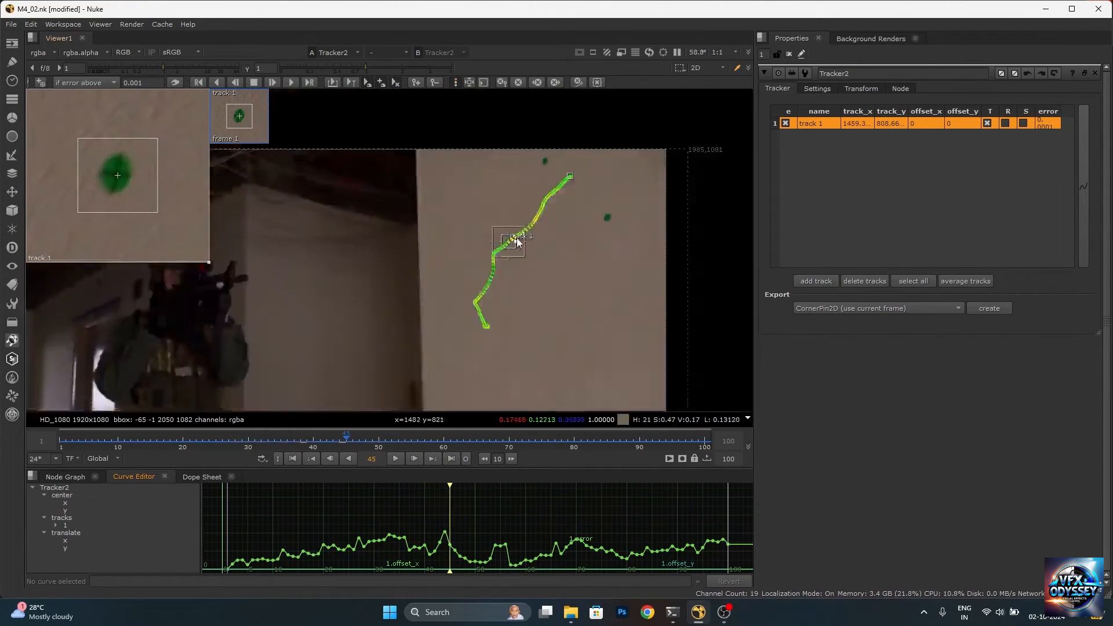
{"action": "scroll", "coordinate": [539, 215], "scroll_direction": "up", "scroll_amount": 4}
{"action": "left_click", "coordinate": [558, 201]}
{"action": "scroll", "coordinate": [540, 213], "scroll_direction": "up", "scroll_amount": 8}
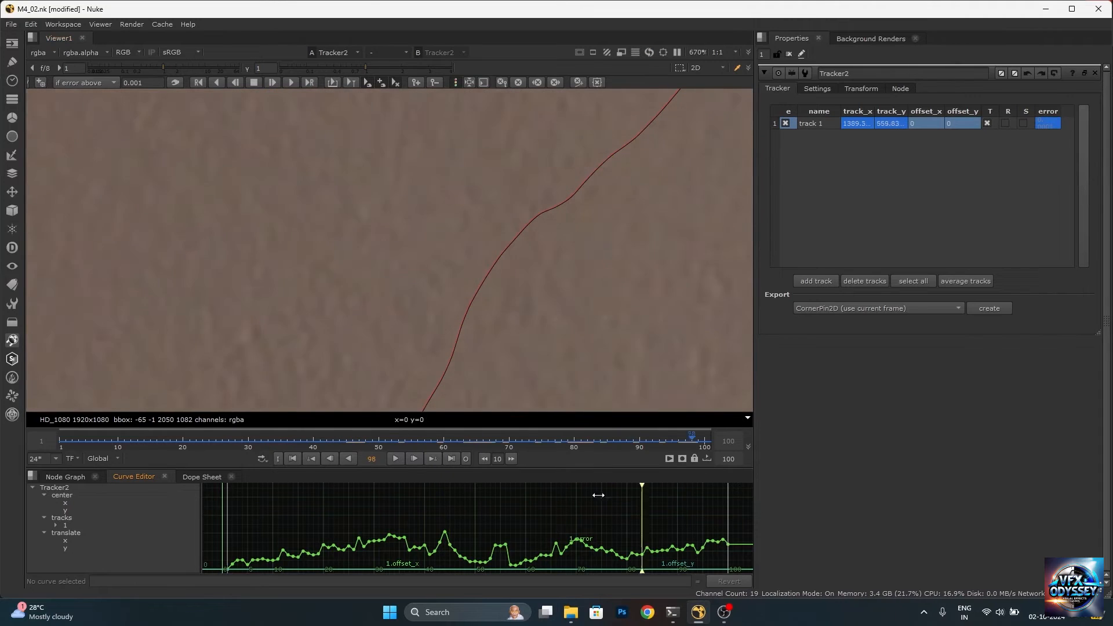
{"action": "left_click_drag", "start_coordinate": [526, 223], "coordinate": [539, 279]}
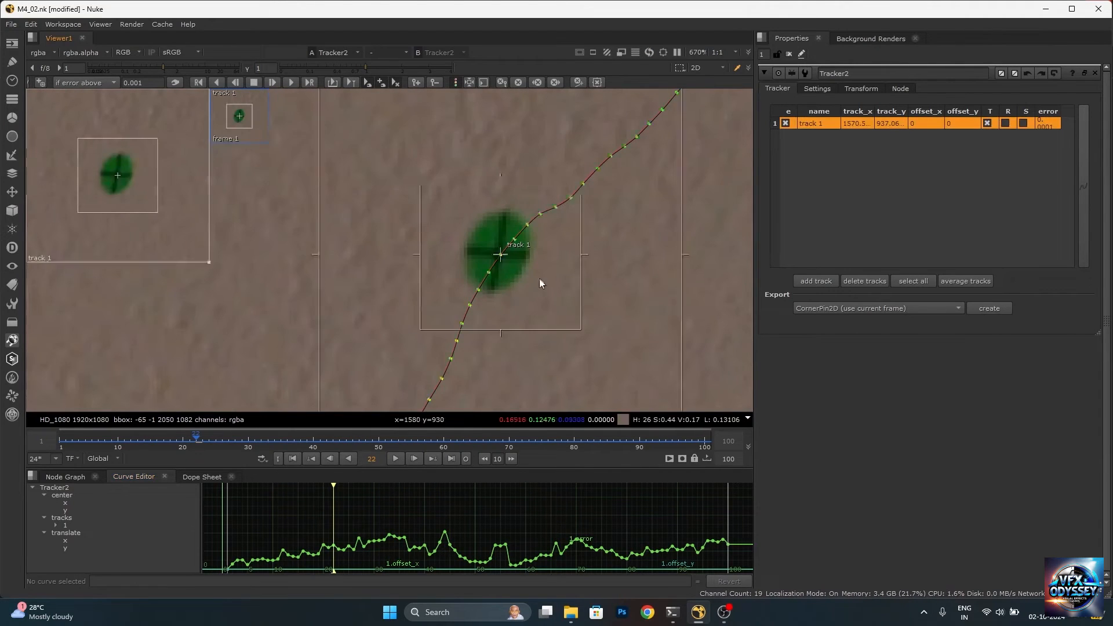
{"action": "scroll", "coordinate": [539, 281], "scroll_direction": "down", "scroll_amount": 9}
{"action": "scroll", "coordinate": [527, 305], "scroll_direction": "up", "scroll_amount": 6}
{"action": "scroll", "coordinate": [527, 304], "scroll_direction": "up", "scroll_amount": 3}
{"action": "left_click", "coordinate": [270, 83]}
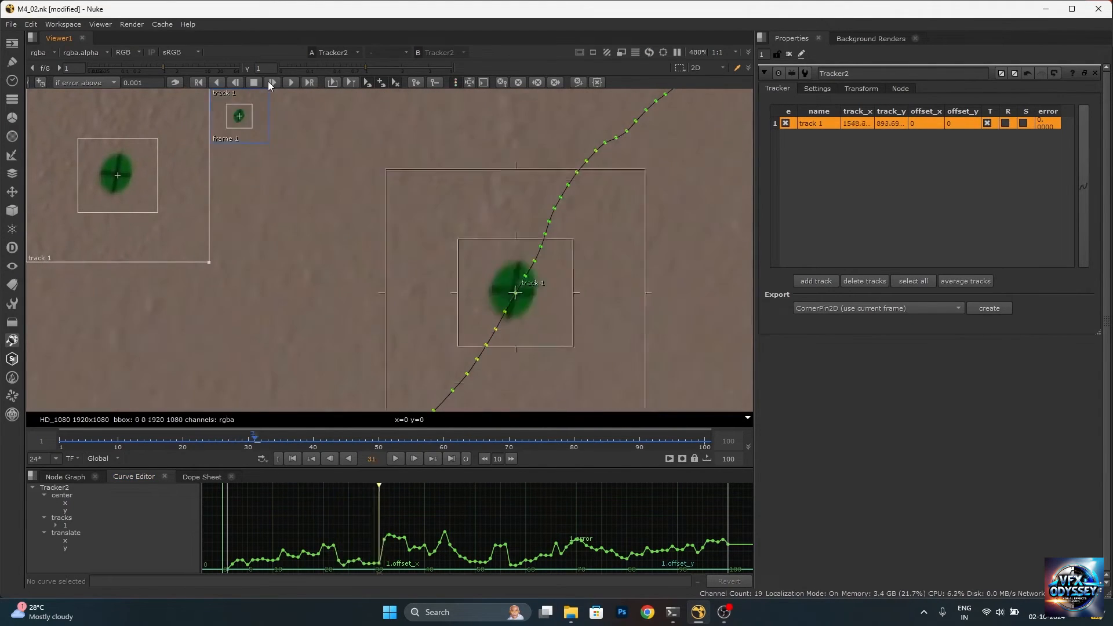
{"action": "scroll", "coordinate": [497, 243], "scroll_direction": "down", "scroll_amount": 10}
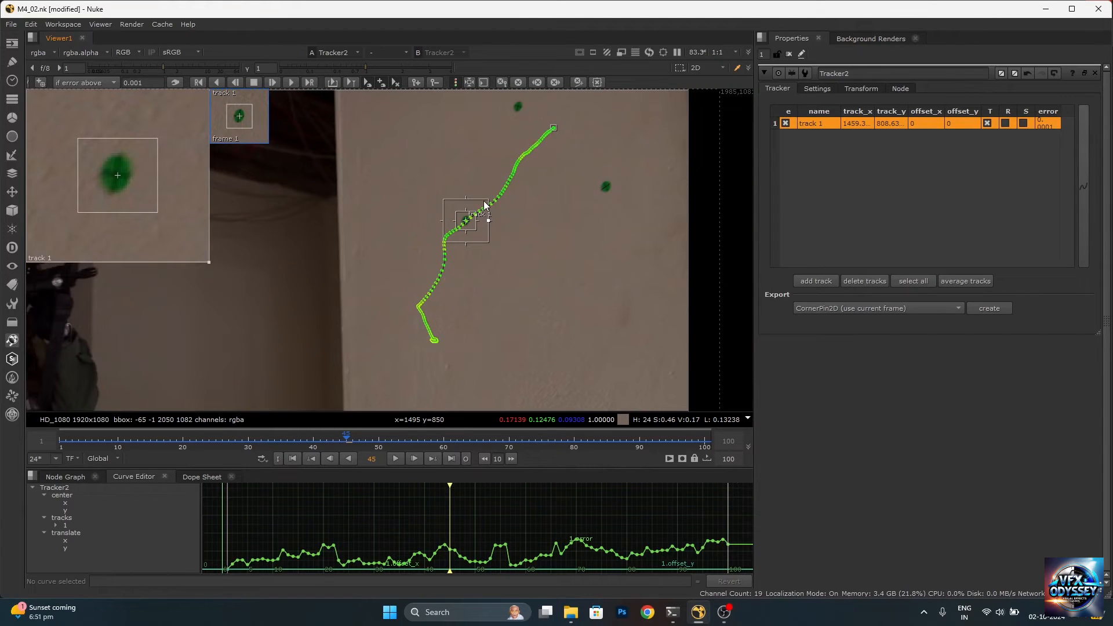
Return to an enlarged Node Graph and add an unconnected Text node beside Tracker2
{"action": "left_click", "coordinate": [80, 477]}
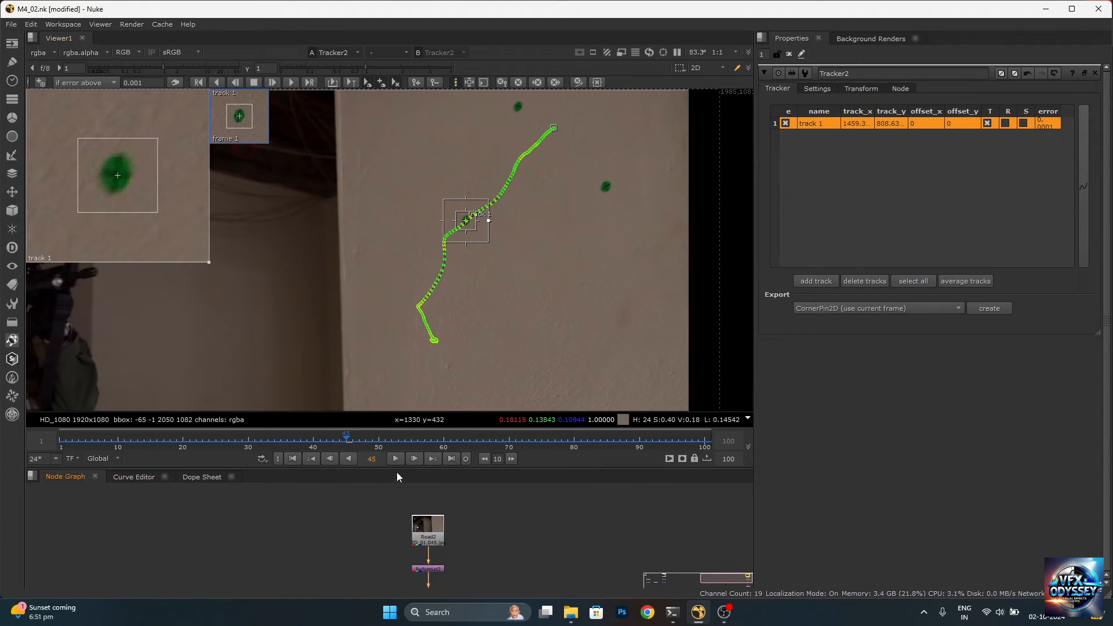
{"action": "left_click_drag", "start_coordinate": [406, 468], "coordinate": [411, 354]}
{"action": "scroll", "coordinate": [455, 220], "scroll_direction": "down", "scroll_amount": 4}
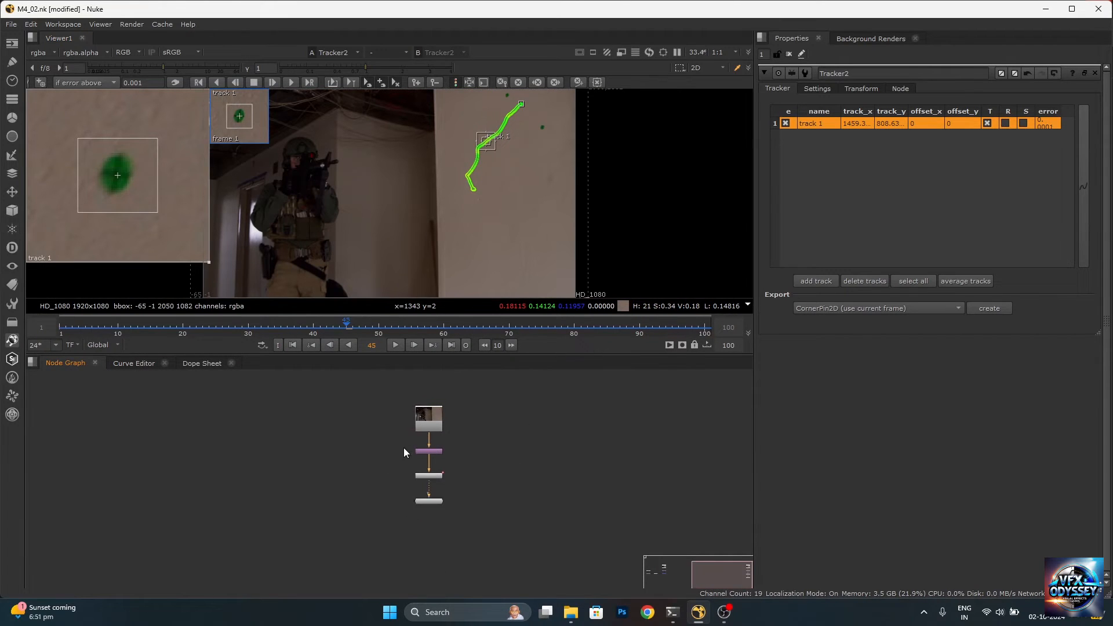
{"action": "scroll", "coordinate": [348, 475], "scroll_direction": "up", "scroll_amount": 3}
{"action": "key", "text": "Tab"}
{"action": "type", "text": "te"}
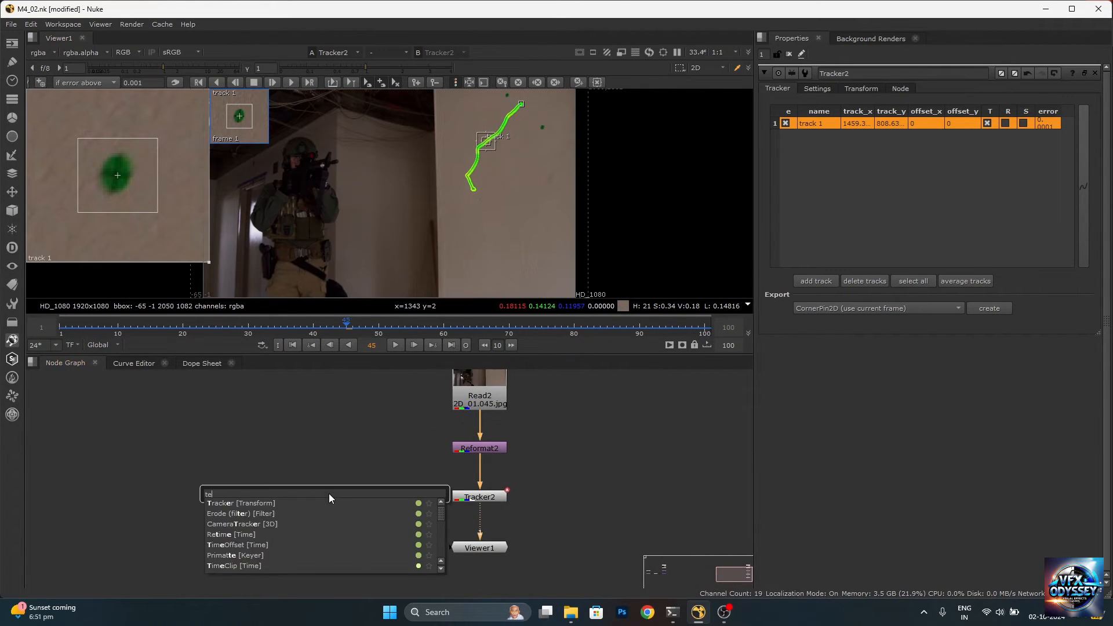
{"action": "type", "text": "xt"}
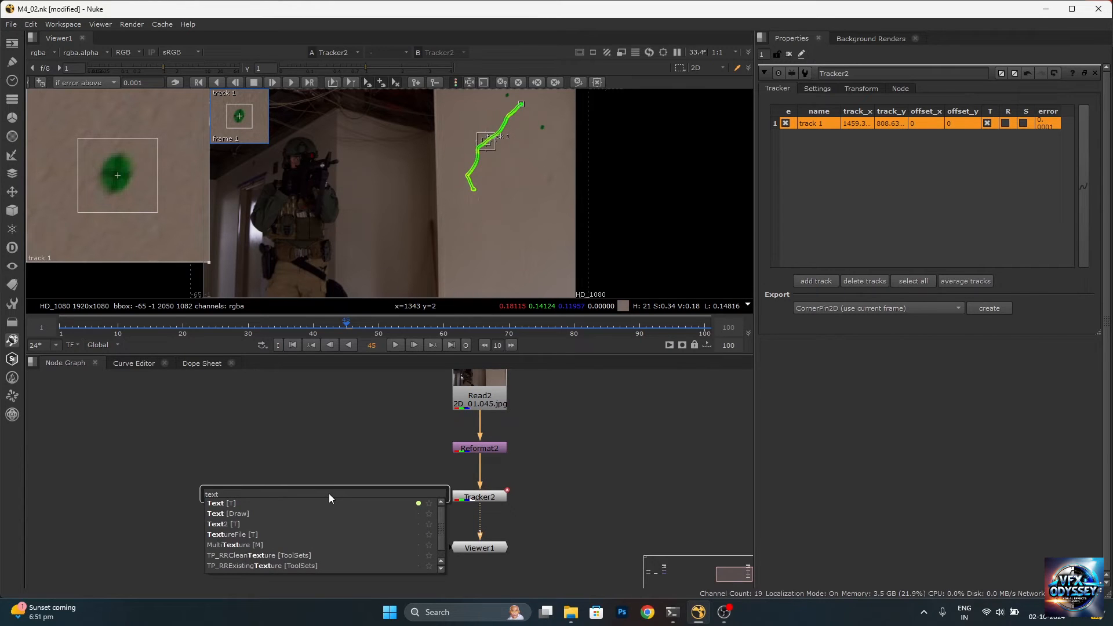
{"action": "key", "text": "Return"}
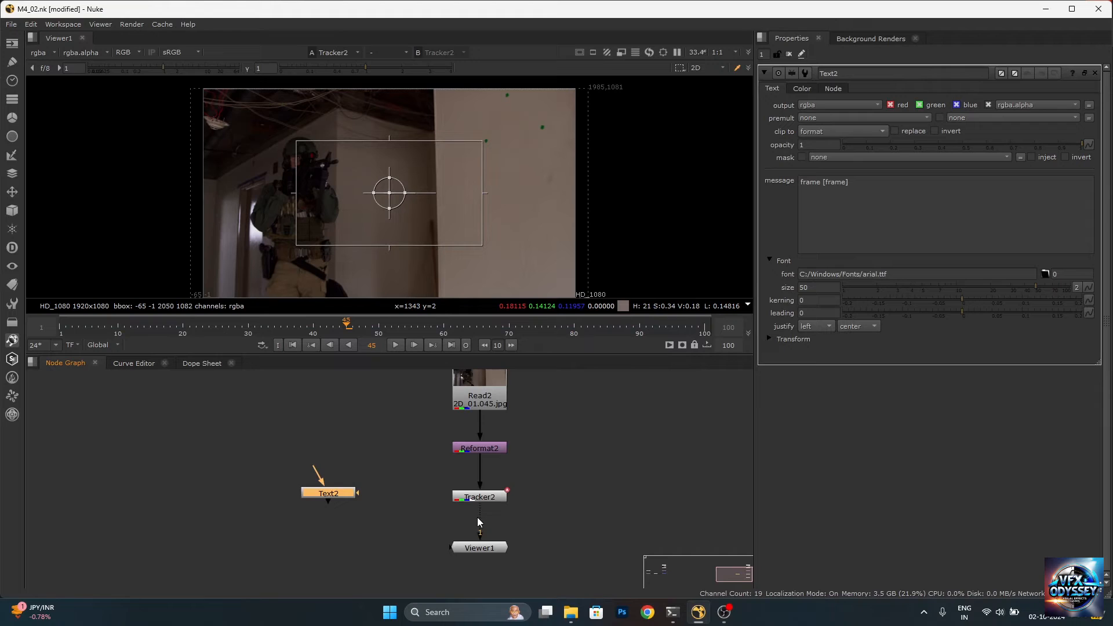
Pull Tracker2 out of the node chain and add a Merge node set to over
{"action": "mouse_move", "coordinate": [485, 497]}
{"action": "left_mouse_down"}
{"action": "mouse_move", "coordinate": [578, 499]}
{"action": "mouse_move", "coordinate": [490, 477]}
{"action": "mouse_move", "coordinate": [484, 497]}
{"action": "left_mouse_up"}
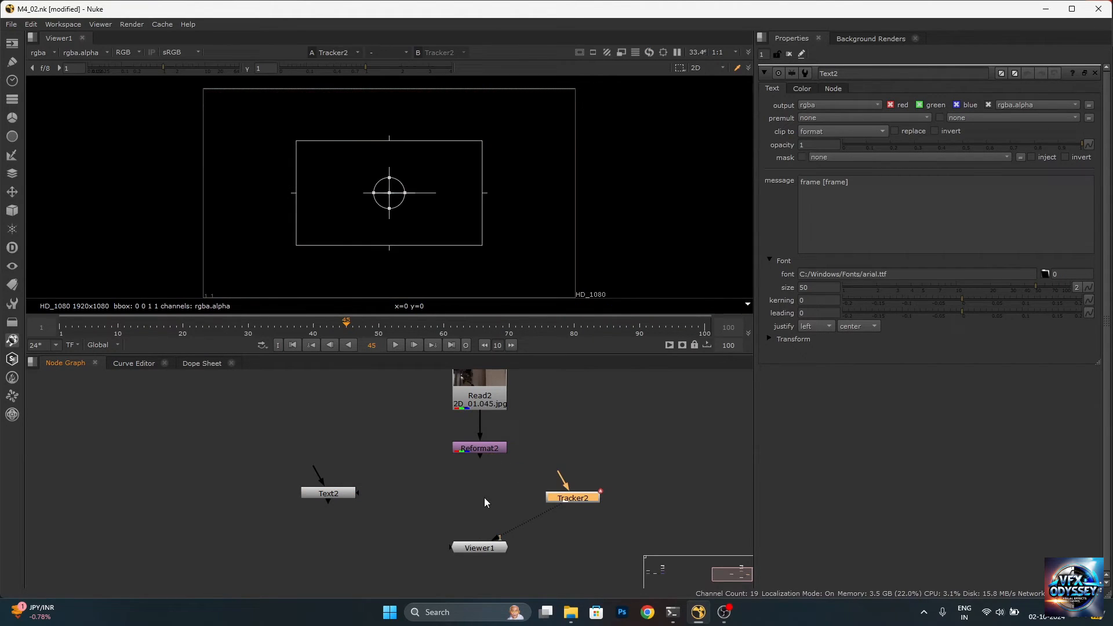
{"action": "left_click", "coordinate": [547, 525]}
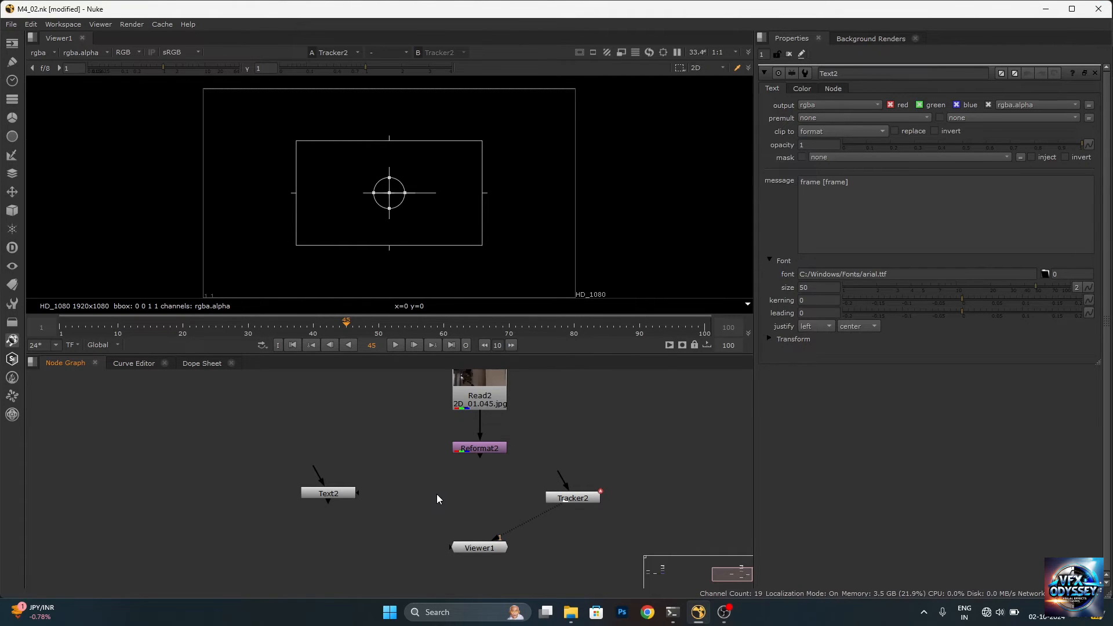
{"action": "key", "text": "m"}
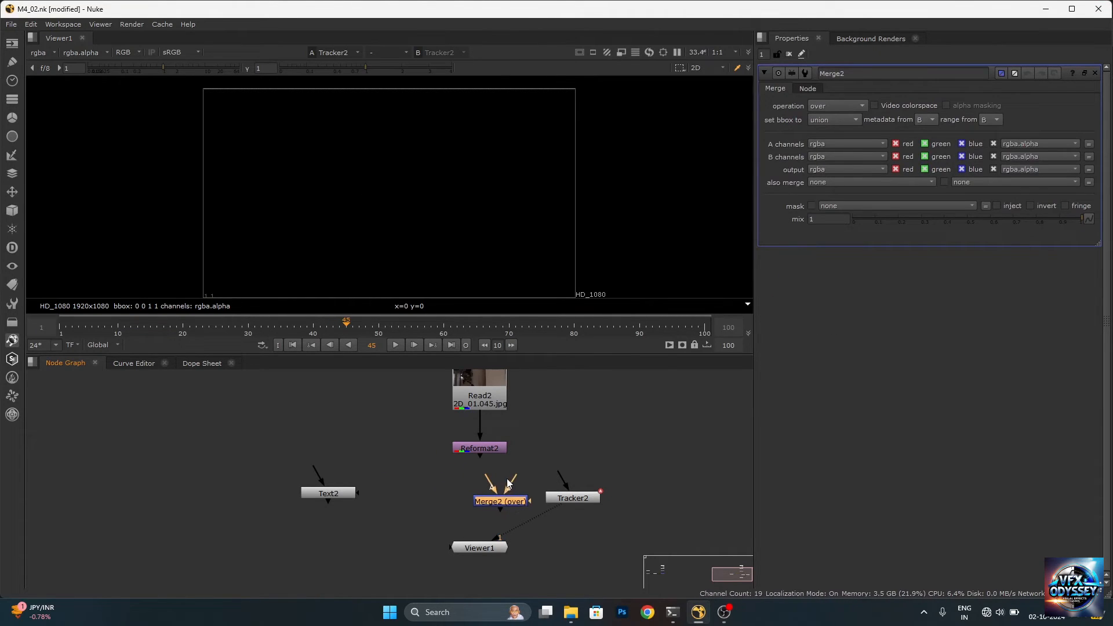
Connect the Merge node's A input to Text2 and its B input to Reformat2, and view the merged result
{"action": "scroll", "coordinate": [495, 475], "scroll_direction": "up", "scroll_amount": 4}
{"action": "left_click_drag", "start_coordinate": [482, 487], "coordinate": [174, 511]}
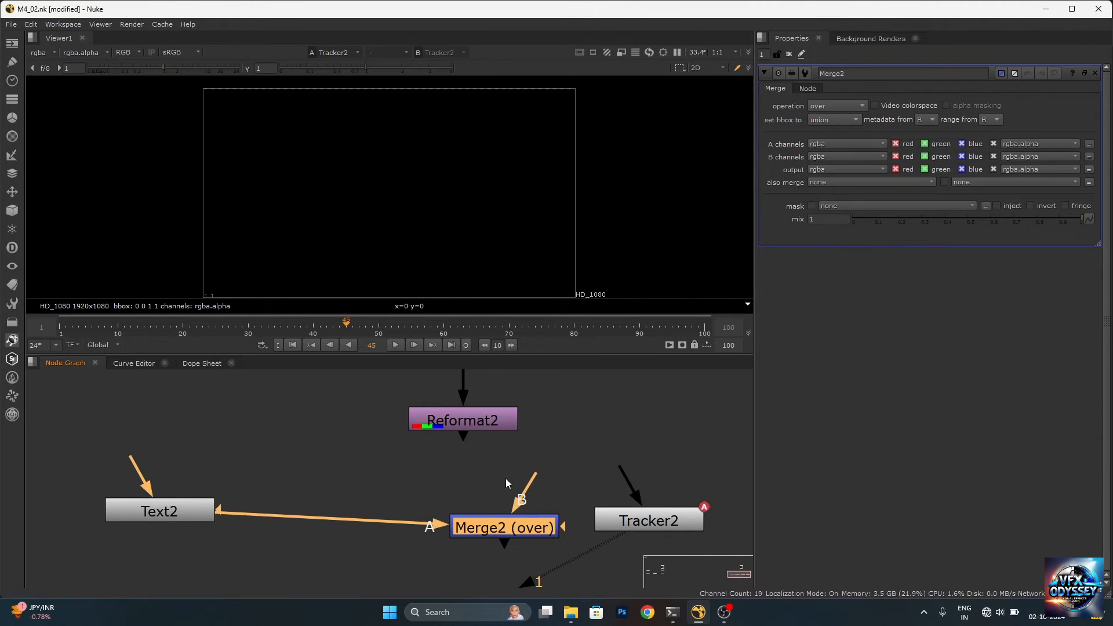
{"action": "left_click_drag", "start_coordinate": [523, 486], "coordinate": [492, 423]}
{"action": "left_click_drag", "start_coordinate": [513, 533], "coordinate": [483, 495]}
{"action": "scroll", "coordinate": [485, 474], "scroll_direction": "down", "scroll_amount": 5}
{"action": "scroll", "coordinate": [483, 478], "scroll_direction": "up", "scroll_amount": 3}
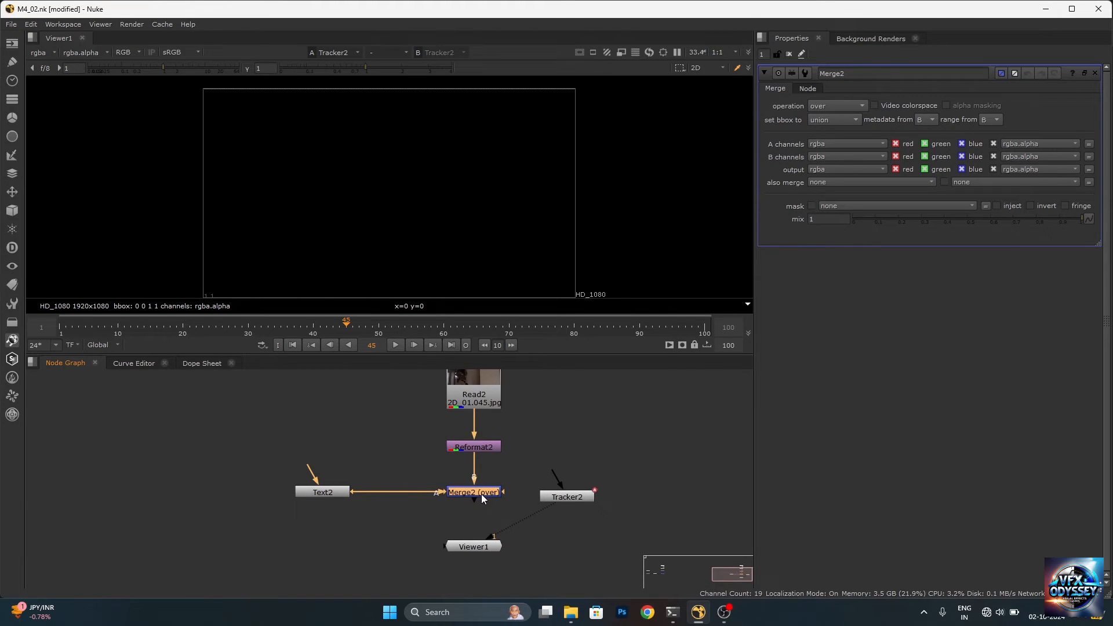
{"action": "key", "text": "1"}
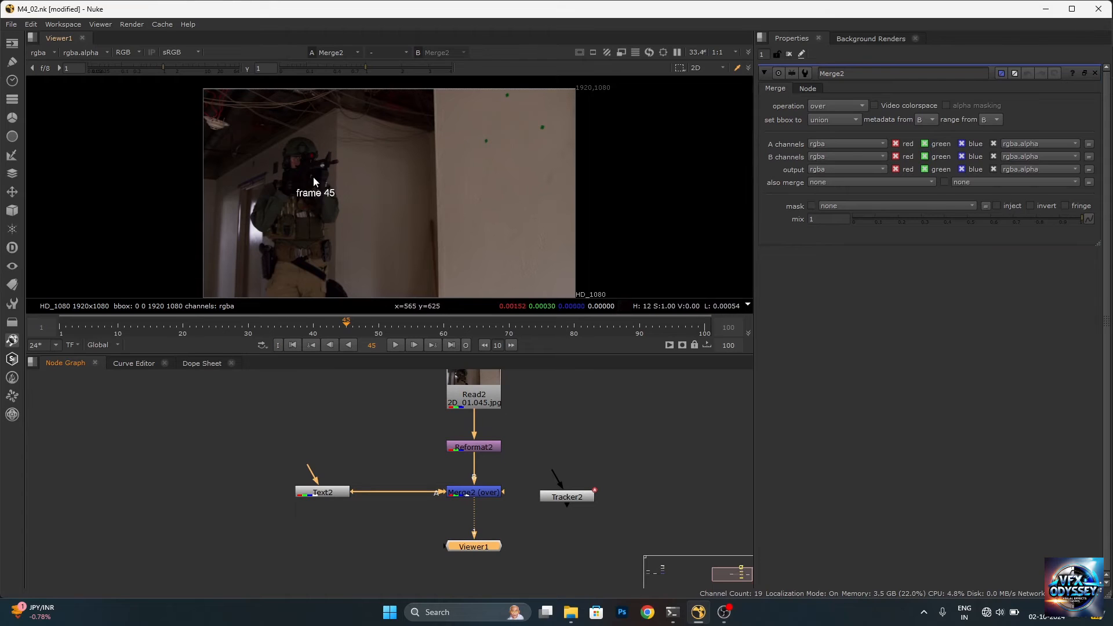
Change the Text2 message to "Tracking" and set its horizontal justification to center
{"action": "double_click", "coordinate": [336, 492]}
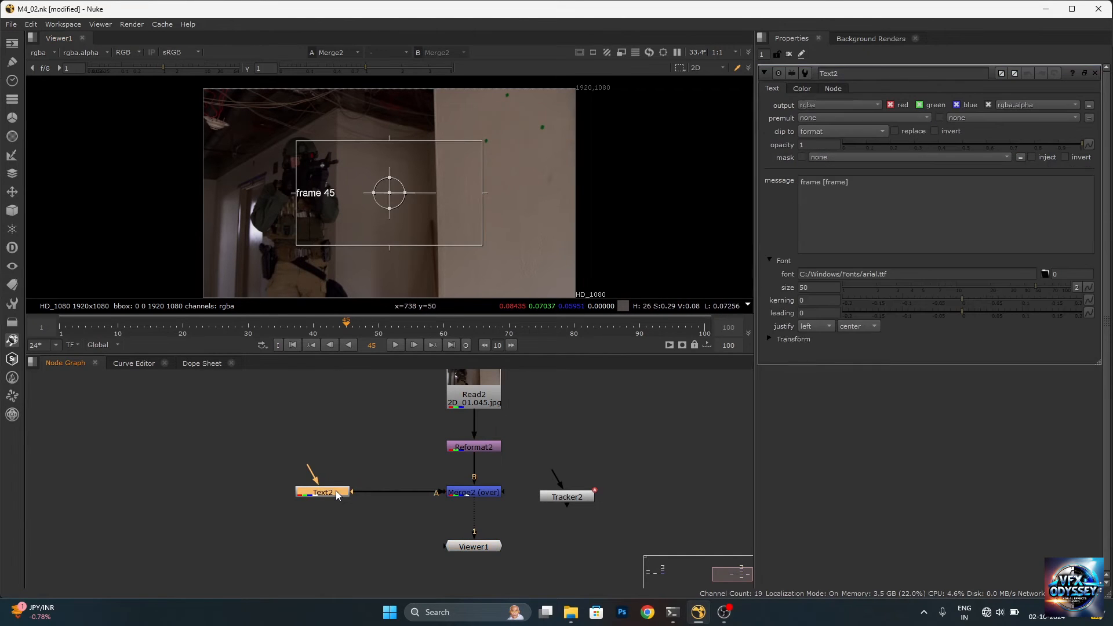
{"action": "left_click", "coordinate": [857, 186]}
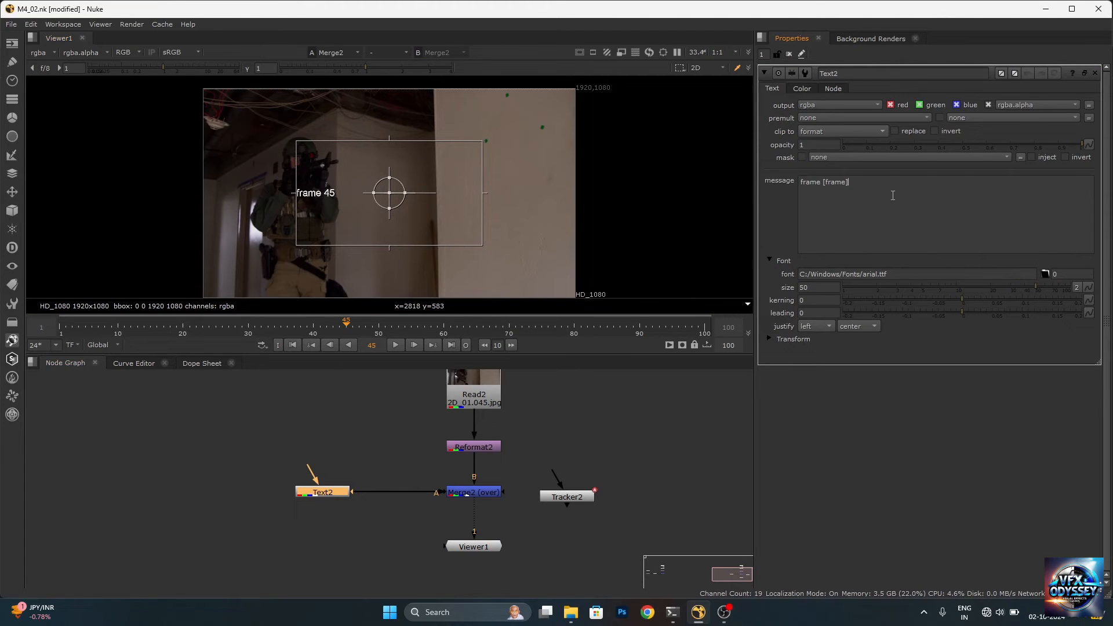
{"action": "left_click_drag", "start_coordinate": [851, 184], "coordinate": [801, 185]}
{"action": "type", "text": "Tracking"}
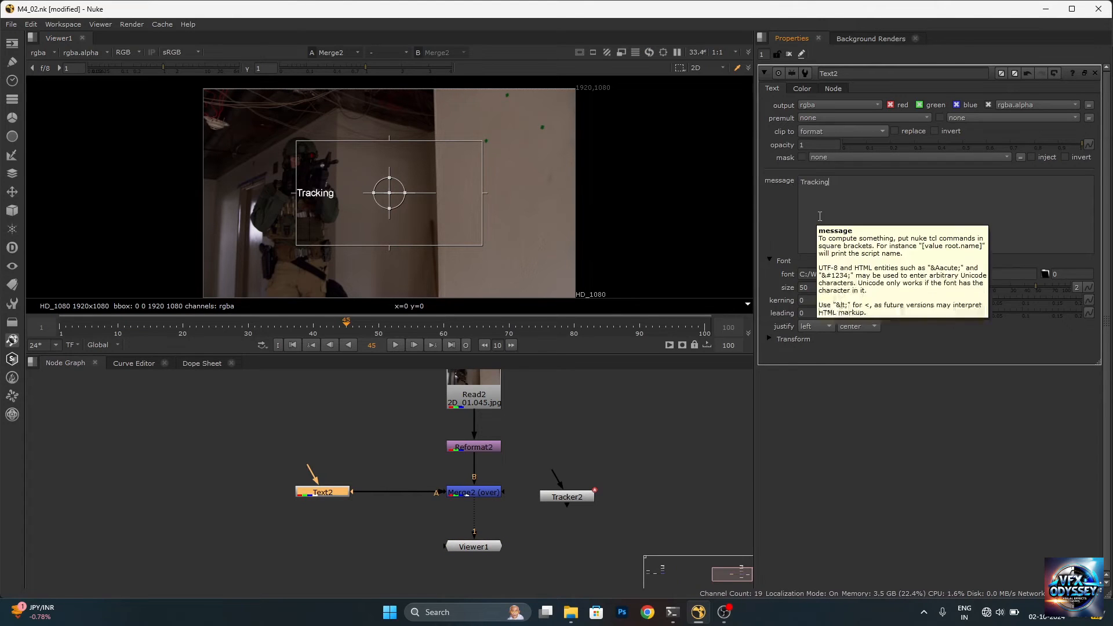
{"action": "left_click", "coordinate": [818, 326]}
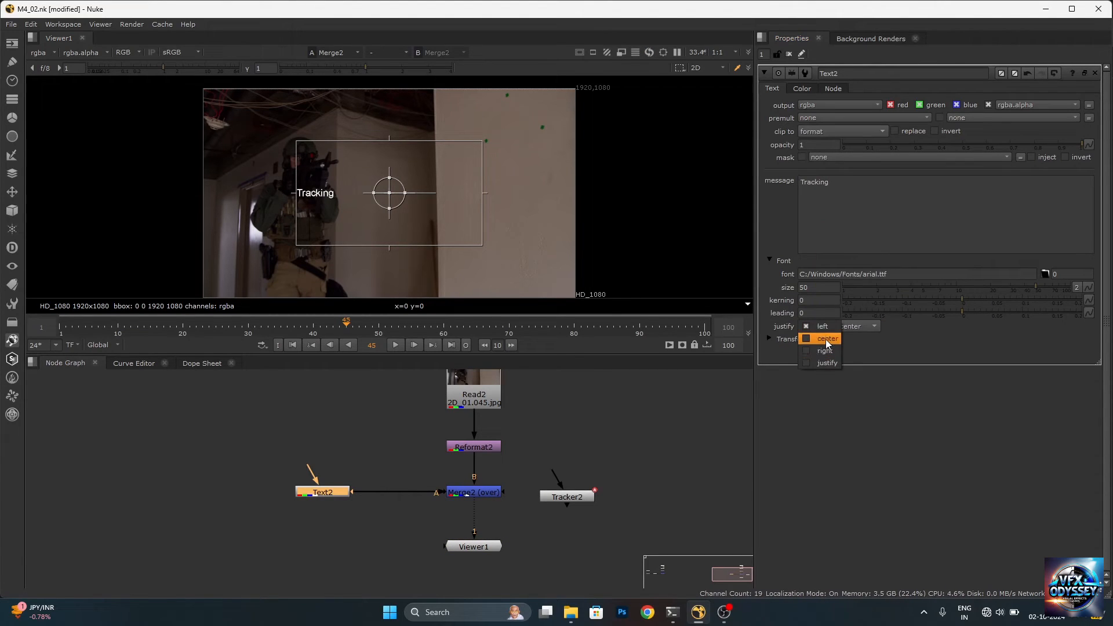
{"action": "left_click", "coordinate": [826, 339]}
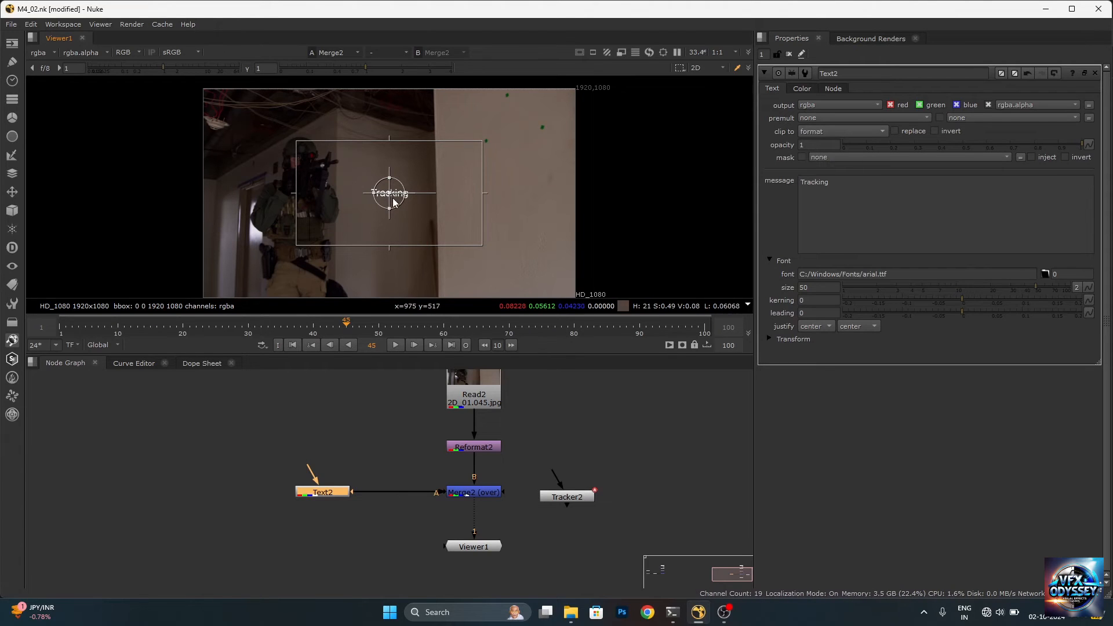
Move the text onto the wall and, at frame 100, place it just below the lower green marker, translated about 428, -32
{"action": "left_click_drag", "start_coordinate": [398, 187], "coordinate": [494, 139]}
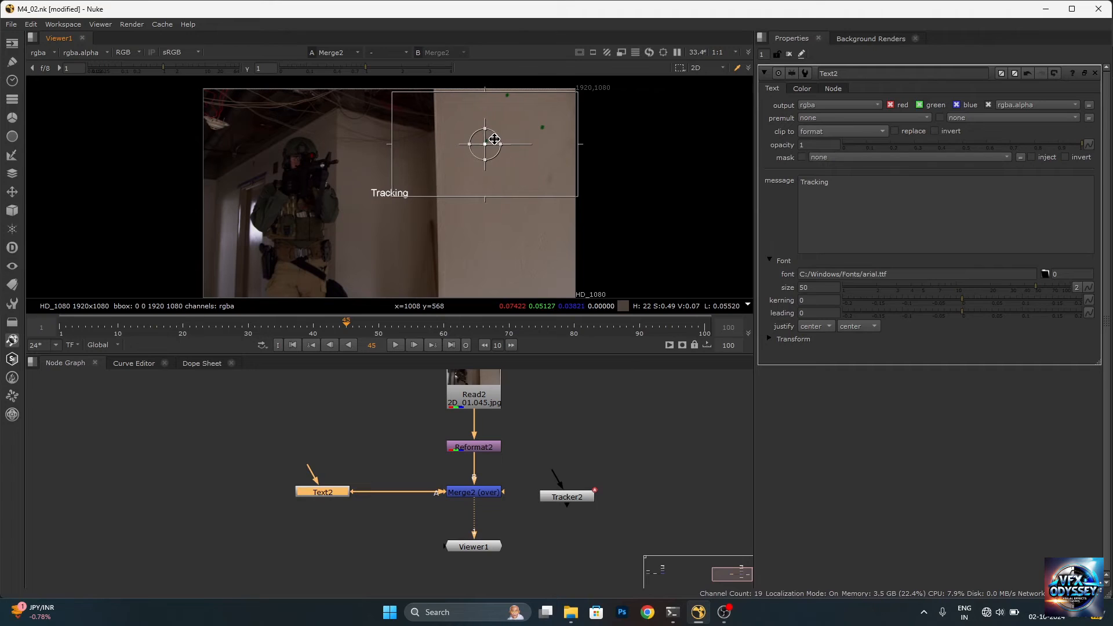
{"action": "left_click", "coordinate": [705, 326]}
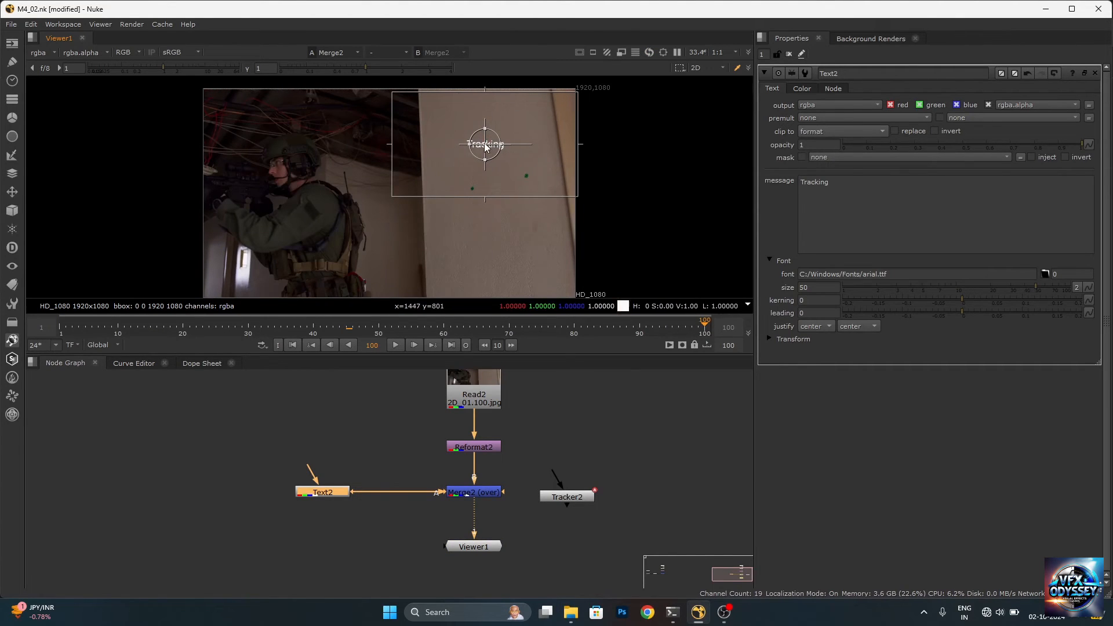
{"action": "left_click_drag", "start_coordinate": [493, 138], "coordinate": [481, 182]}
{"action": "scroll", "coordinate": [463, 212], "scroll_direction": "up", "scroll_amount": 3}
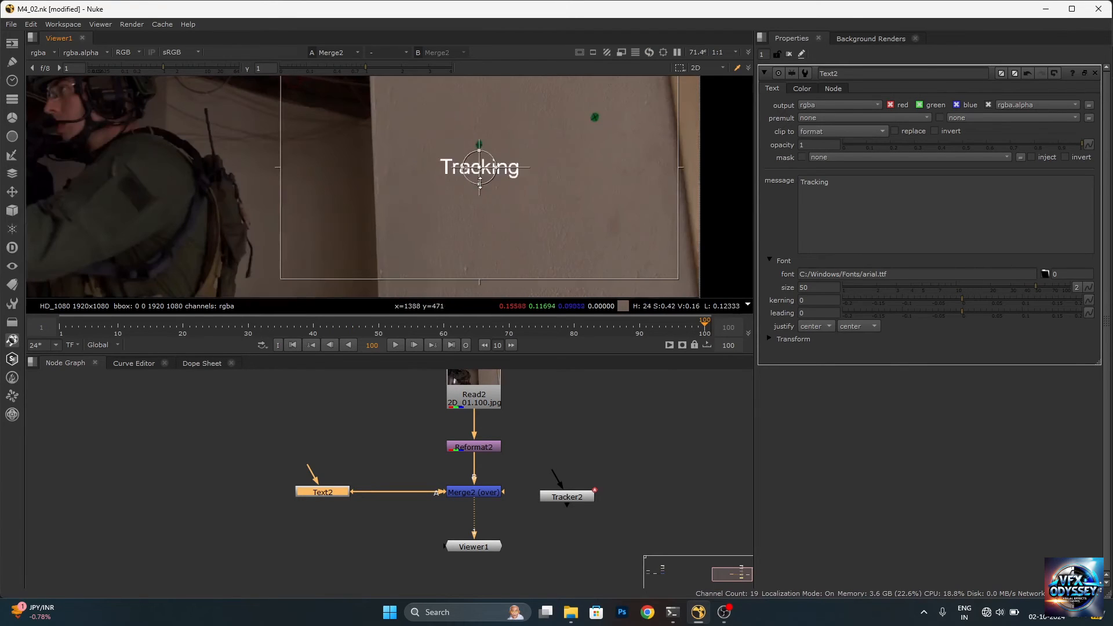
Shift Text2 away from the Merge node and insert a Transform node between them
{"action": "left_click_drag", "start_coordinate": [342, 493], "coordinate": [305, 493]}
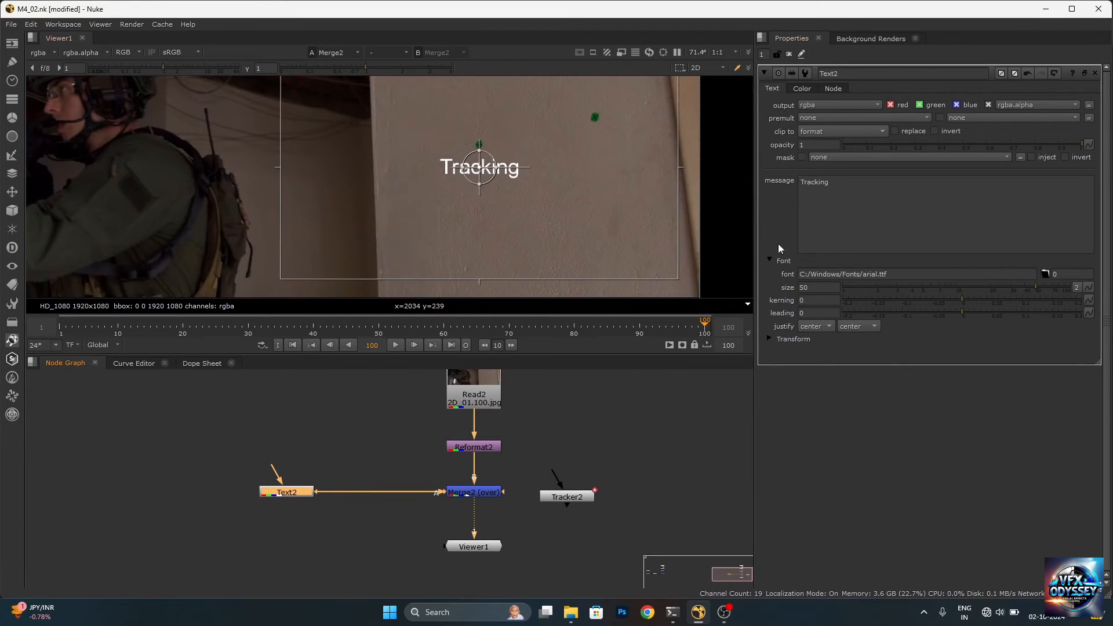
{"action": "left_click", "coordinate": [768, 338]}
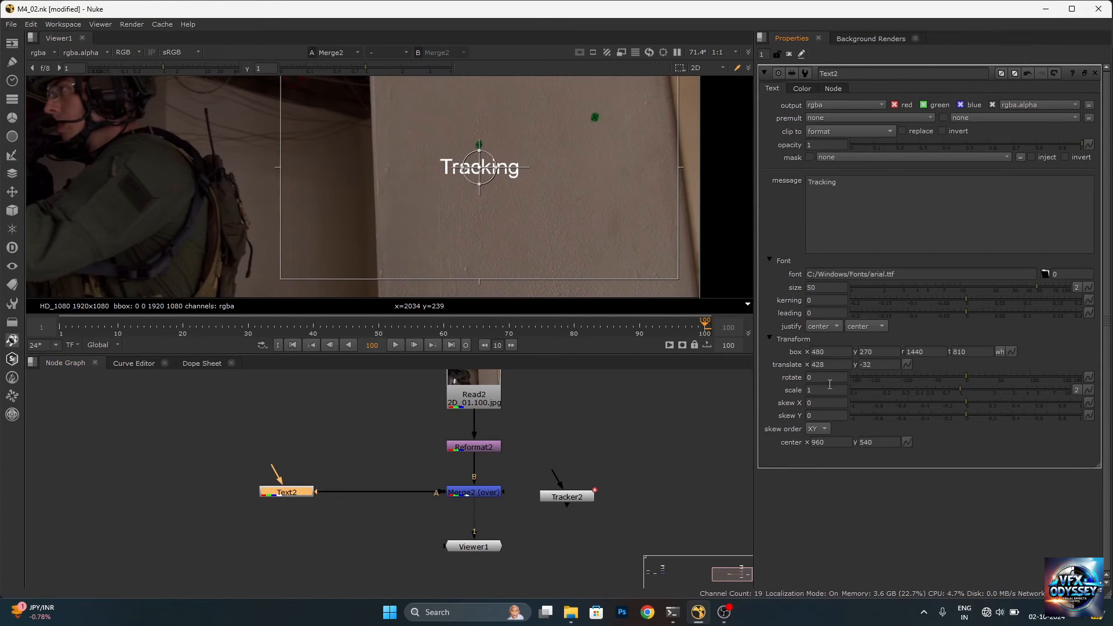
{"action": "left_click", "coordinate": [769, 339]}
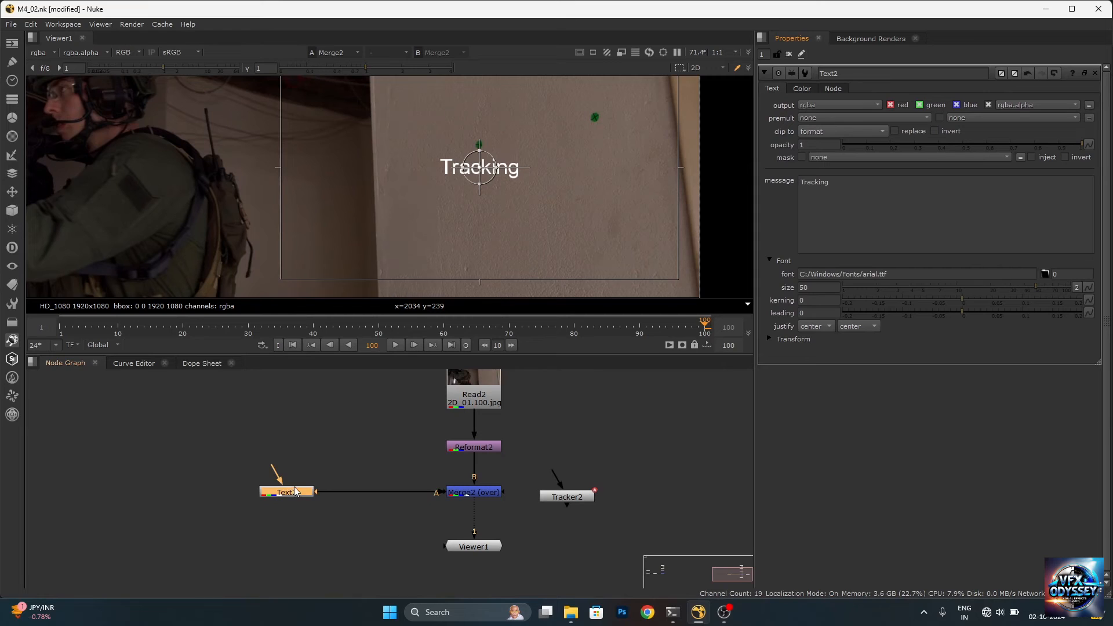
{"action": "left_click_drag", "start_coordinate": [294, 493], "coordinate": [269, 494]}
{"action": "key", "text": "Tab"}
{"action": "type", "text": "trans"}
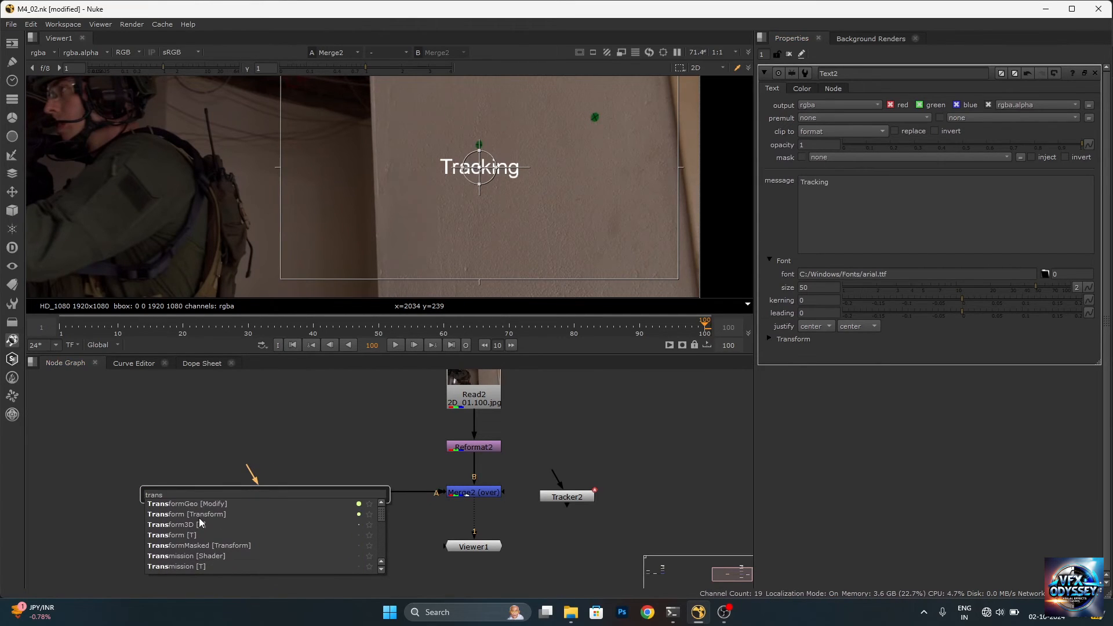
{"action": "left_click", "coordinate": [193, 534]}
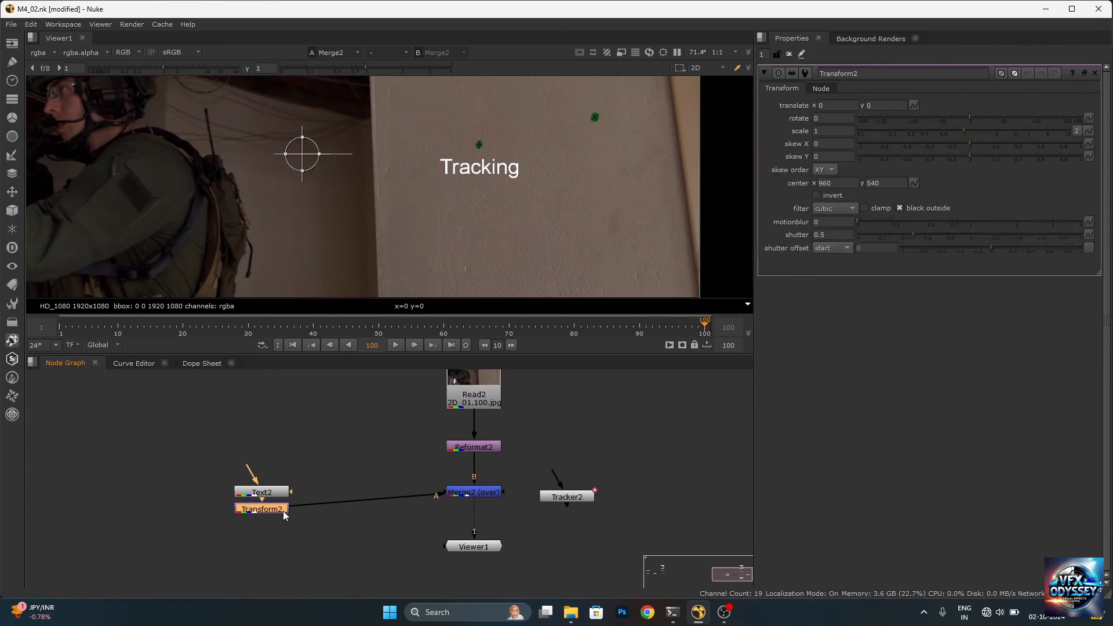
{"action": "left_click_drag", "start_coordinate": [282, 513], "coordinate": [358, 498]}
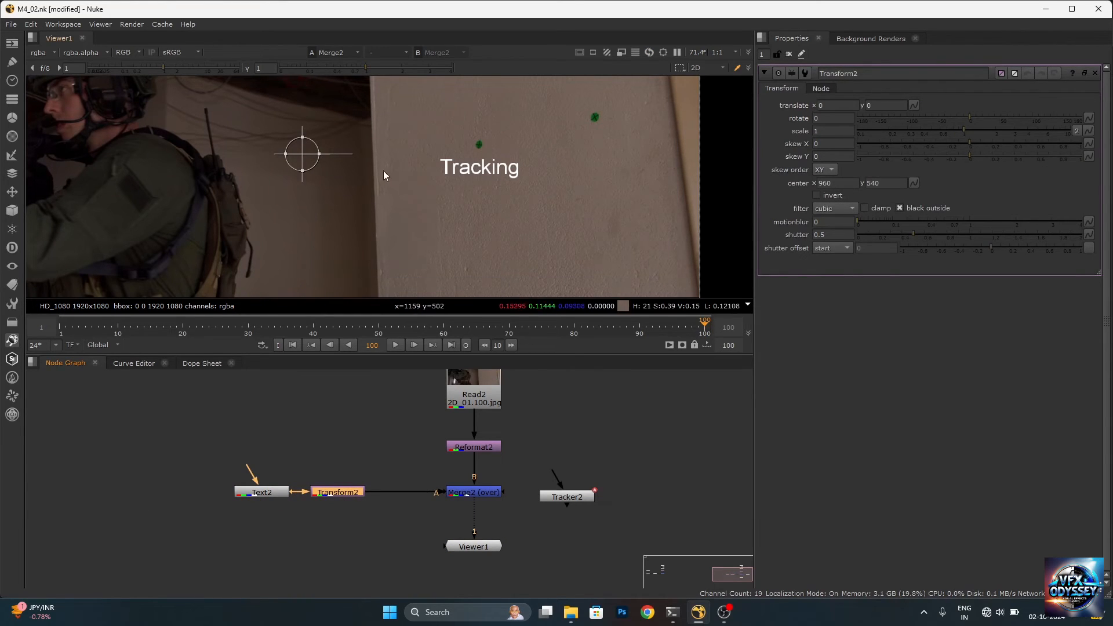
Centre the Transform2 pivot on the text at about 1387, 502, then set scale to 2.05 and rotate to 6
{"action": "left_click_drag", "start_coordinate": [290, 154], "coordinate": [475, 172], "text": "ctrl"}
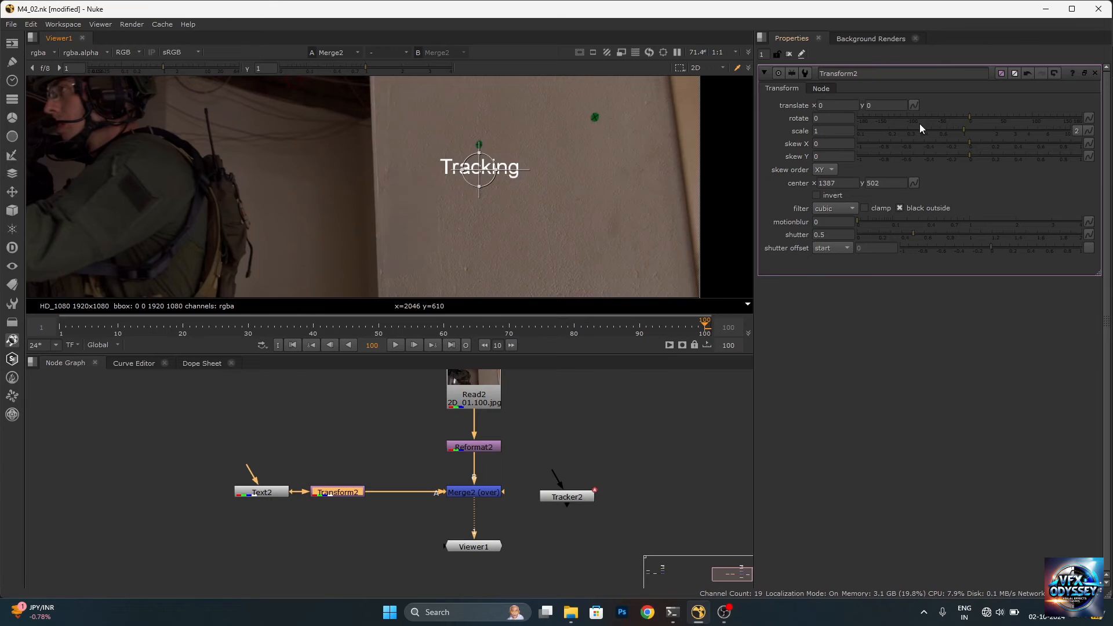
{"action": "left_click_drag", "start_coordinate": [964, 130], "coordinate": [995, 125]}
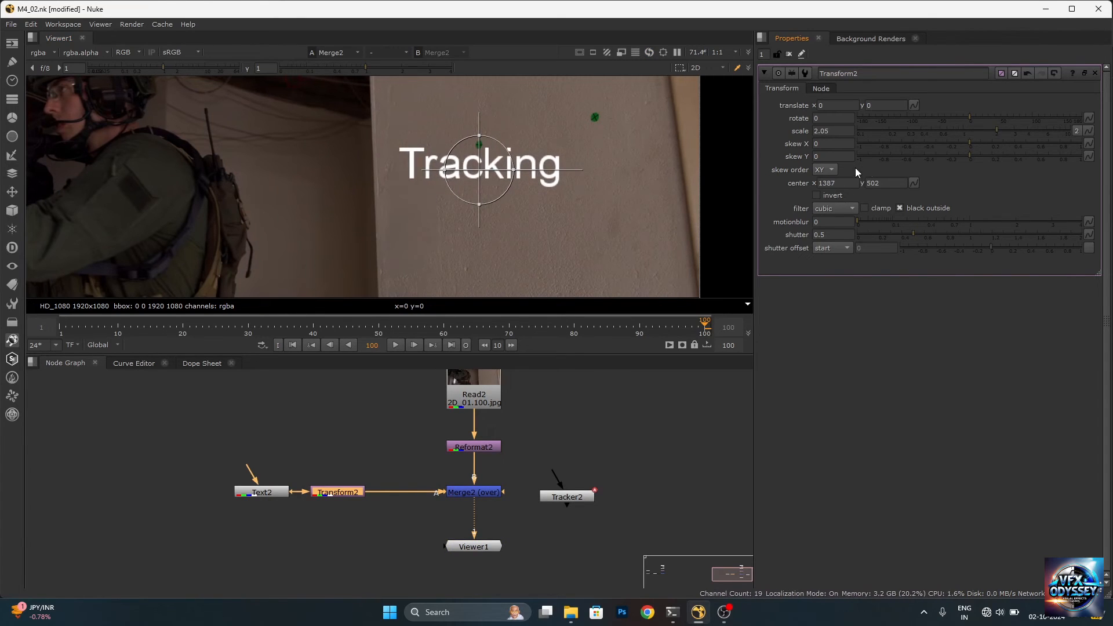
{"action": "left_click_drag", "start_coordinate": [970, 117], "coordinate": [974, 119]}
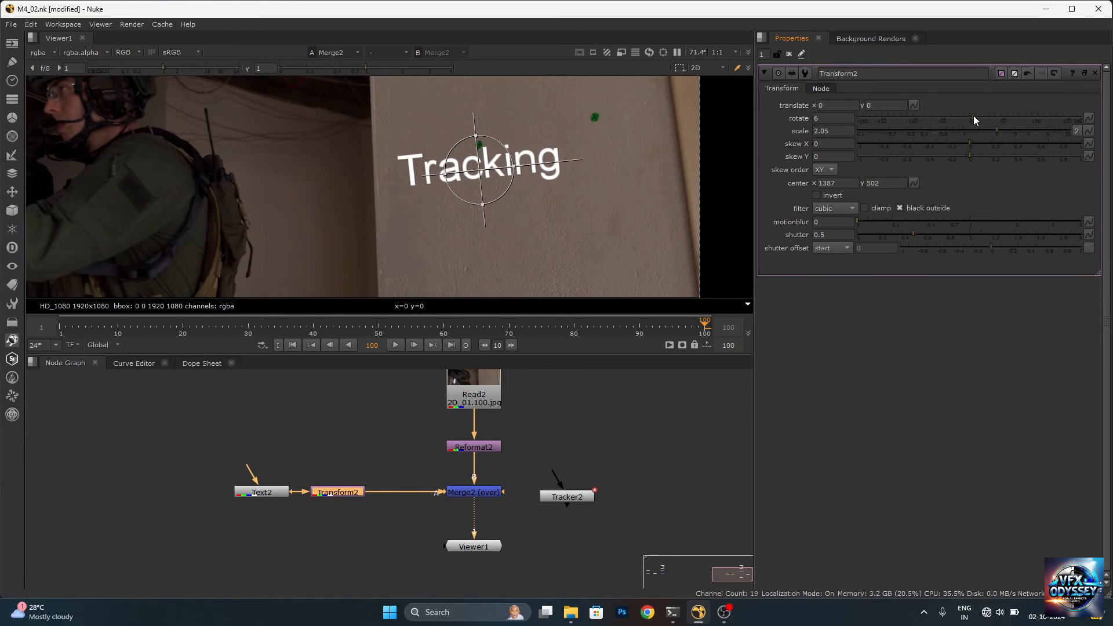
Reduce the text's rotation to 3.1 and reposition it below the wall markers with translate about 105, -8
{"action": "left_click_drag", "start_coordinate": [480, 169], "coordinate": [450, 197]}
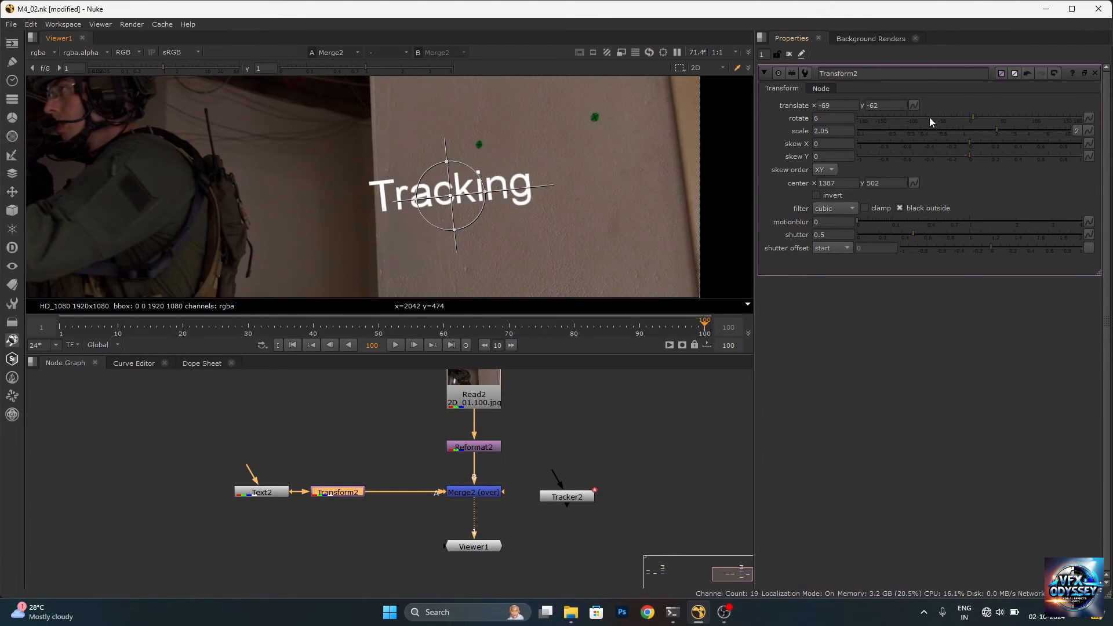
{"action": "left_click", "coordinate": [825, 119]}
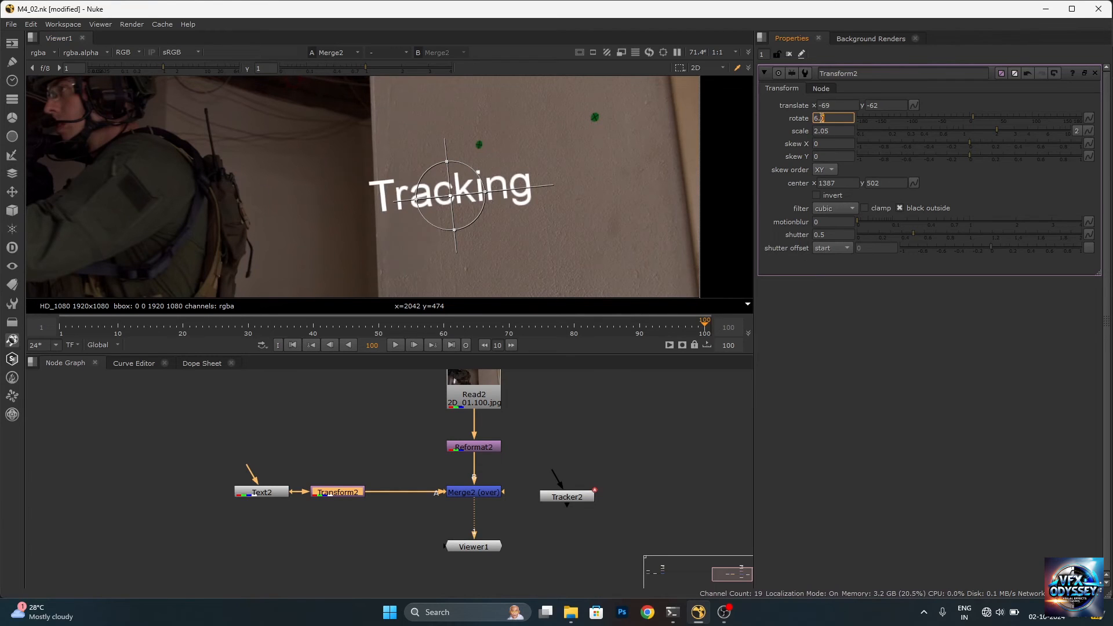
{"action": "key", "text": "Down"}
{"action": "key", "text": "Down"}
{"action": "key", "text": "Down"}
{"action": "key", "text": "Down"}
{"action": "key", "text": "Down"}
{"action": "key", "text": "Down"}
{"action": "key", "text": "Down"}
{"action": "key", "text": "Down"}
{"action": "key", "text": "Down"}
{"action": "key", "text": "Down"}
{"action": "key", "text": "Down"}
{"action": "key", "text": "Down"}
{"action": "key", "text": "Down"}
{"action": "key", "text": "Down"}
{"action": "key", "text": "Down"}
{"action": "key", "text": "Down"}
{"action": "key", "text": "Down"}
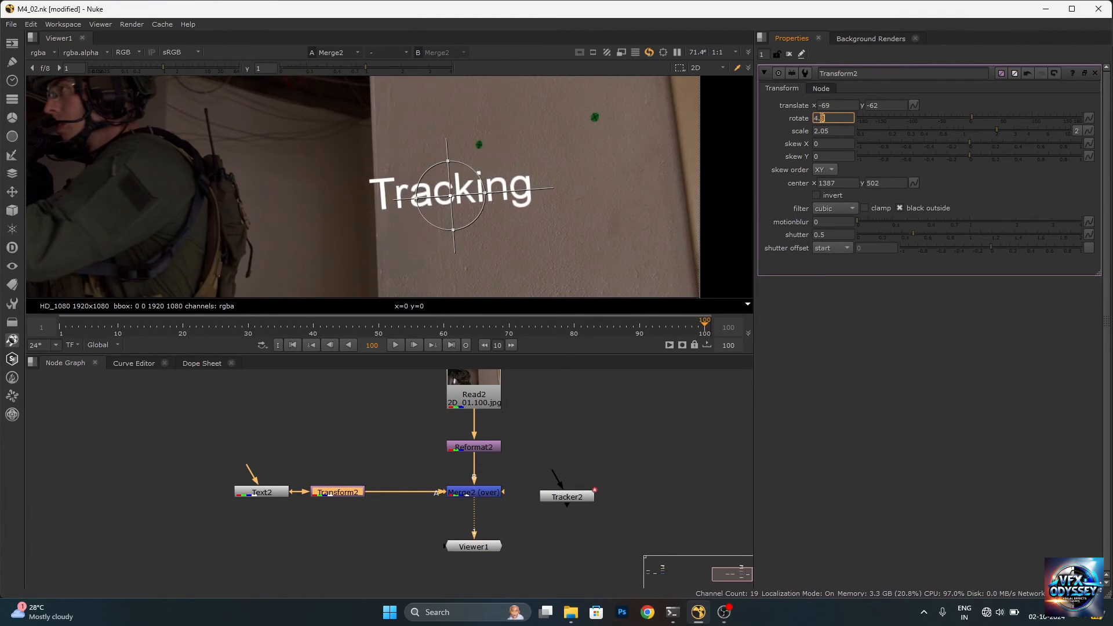
{"action": "key", "text": "Down"}
{"action": "key", "text": "Down"}
{"action": "key", "text": "Down"}
{"action": "key", "text": "Down"}
{"action": "key", "text": "Down"}
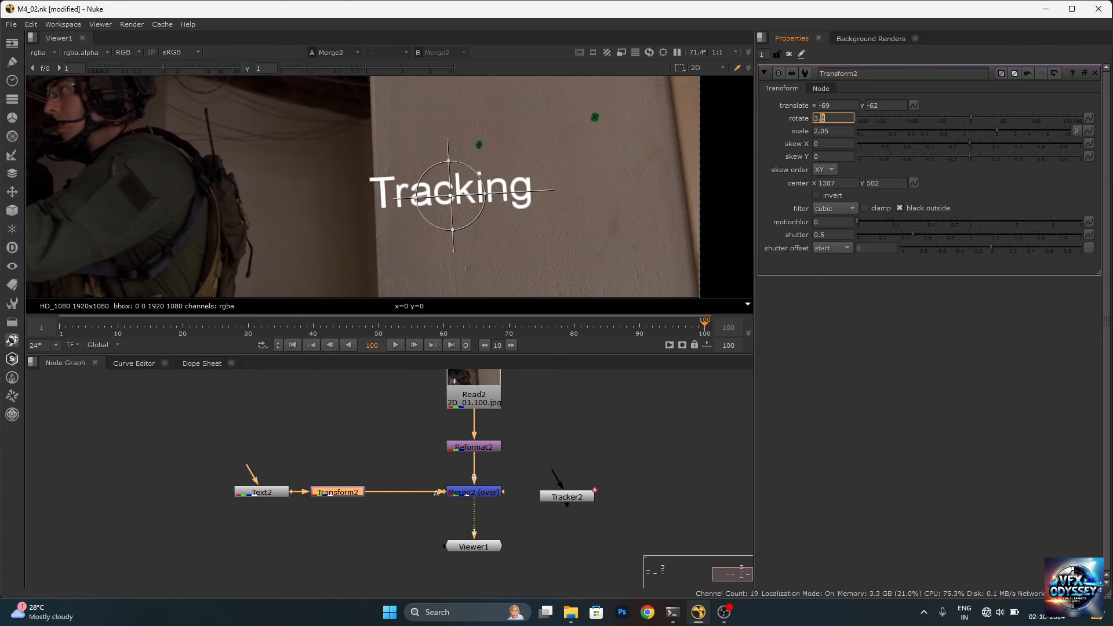
{"action": "key", "text": "Down"}
{"action": "key", "text": "Down"}
{"action": "key", "text": "Down"}
{"action": "key", "text": "Down"}
{"action": "key", "text": "Down"}
{"action": "key", "text": "Down"}
{"action": "key", "text": "Down"}
{"action": "left_click_drag", "start_coordinate": [451, 196], "coordinate": [520, 190]}
{"action": "scroll", "coordinate": [492, 164], "scroll_direction": "down", "scroll_amount": 5}
{"action": "scroll", "coordinate": [493, 162], "scroll_direction": "up", "scroll_amount": 4}
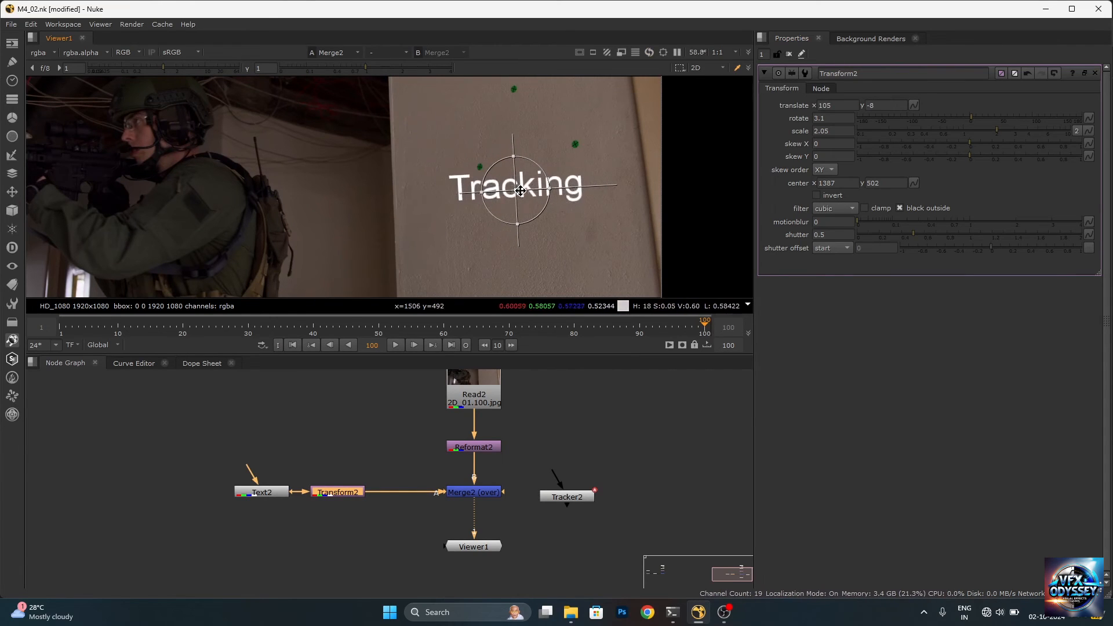
{"action": "scroll", "coordinate": [525, 187], "scroll_direction": "down", "scroll_amount": 4}
{"action": "scroll", "coordinate": [531, 185], "scroll_direction": "up", "scroll_amount": 3}
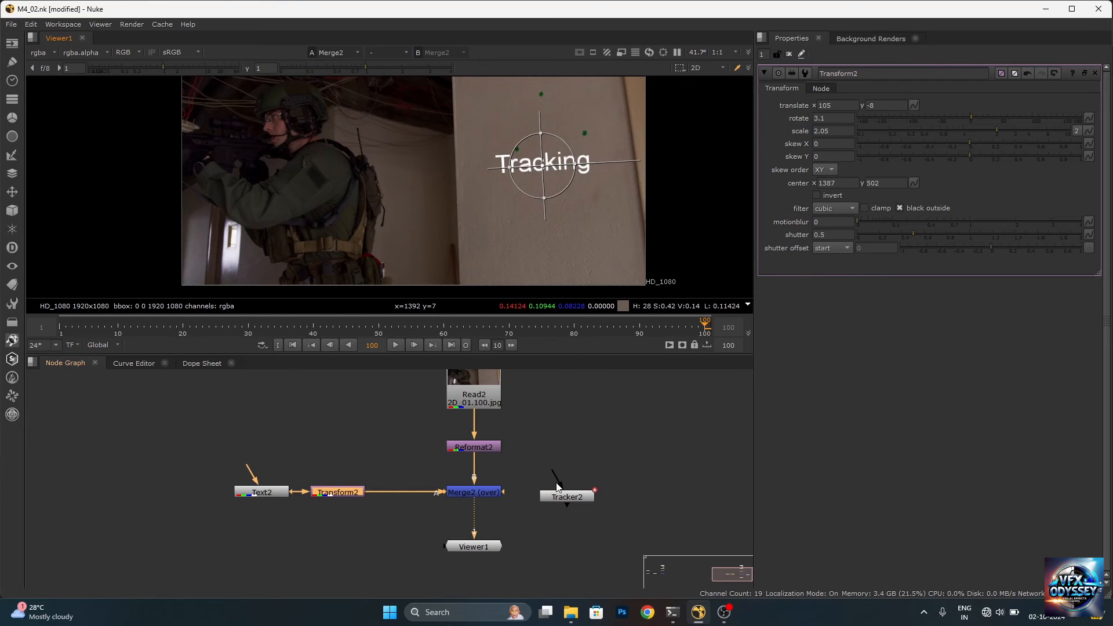
Move Tracker2 beneath the Transform2–Merge2 connection and shift Text2 and Transform2 away to make room for it
{"action": "scroll", "coordinate": [562, 492], "scroll_direction": "up", "scroll_amount": 2}
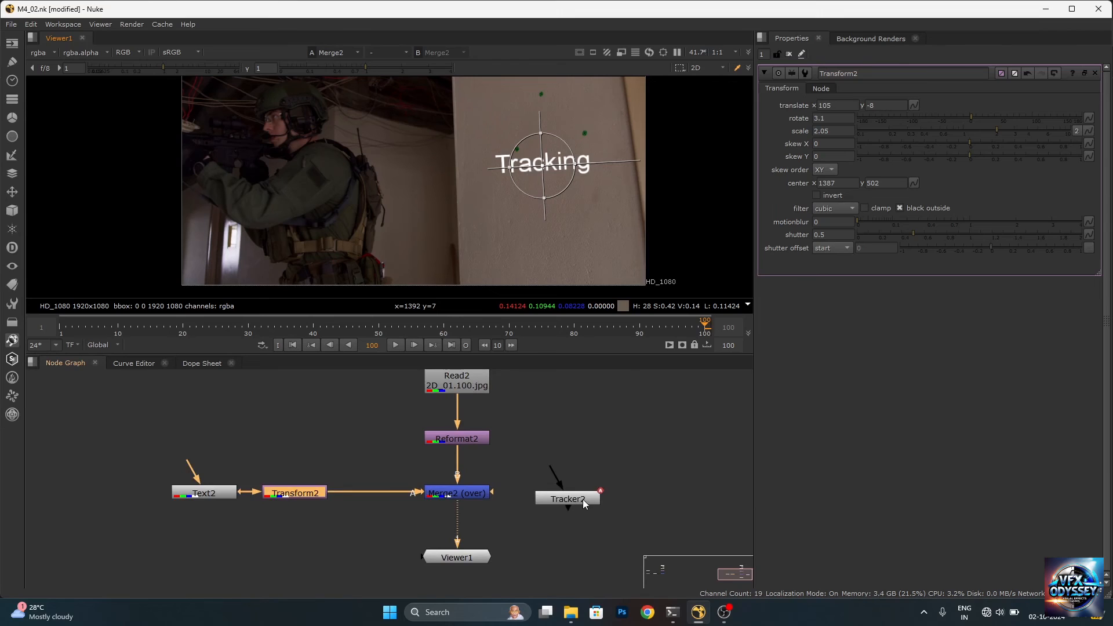
{"action": "left_click_drag", "start_coordinate": [583, 499], "coordinate": [390, 520]}
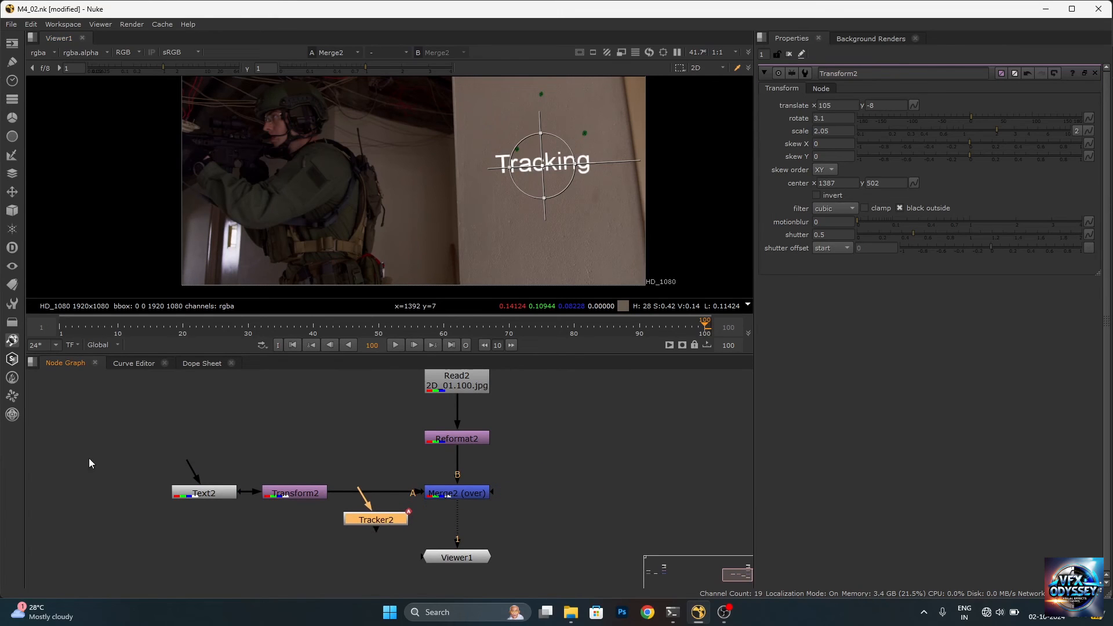
{"action": "left_click_drag", "start_coordinate": [90, 458], "coordinate": [227, 495]}
{"action": "left_click_drag", "start_coordinate": [371, 517], "coordinate": [330, 526]}
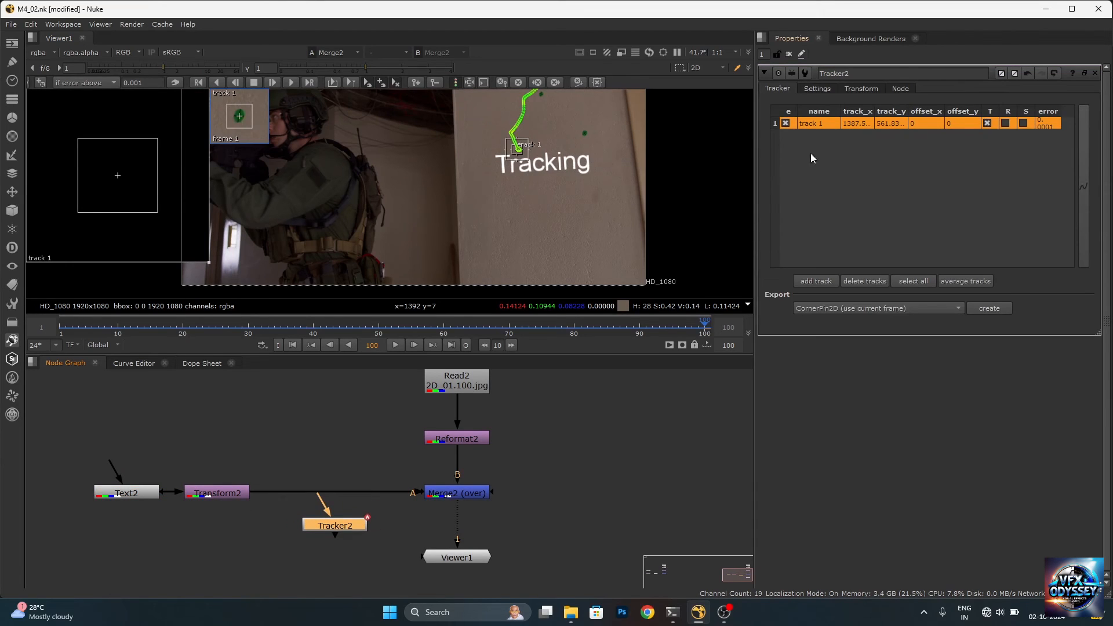
Set Tracker2's transform to match-move with the current frame, 100, as the reference frame
{"action": "left_click", "coordinate": [861, 88]}
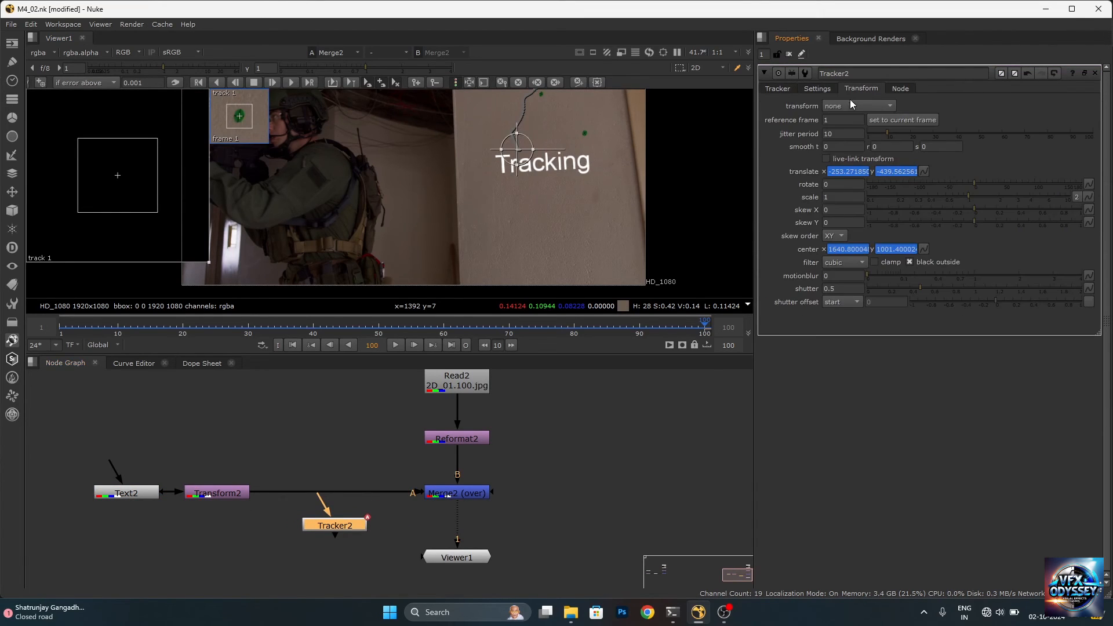
{"action": "left_click", "coordinate": [875, 106]}
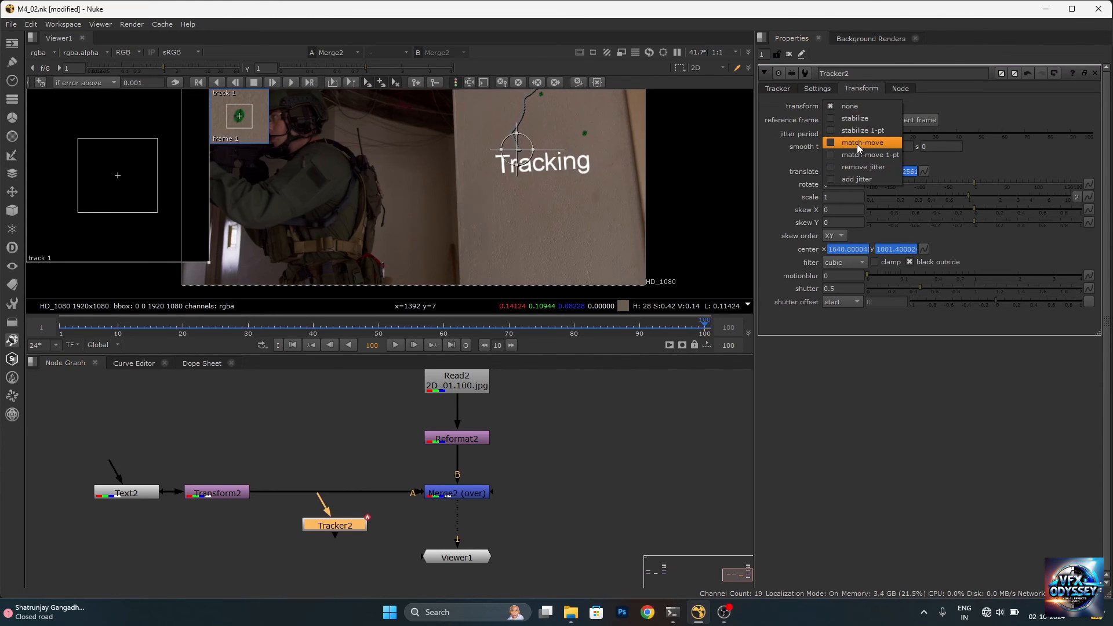
{"action": "left_click", "coordinate": [860, 143]}
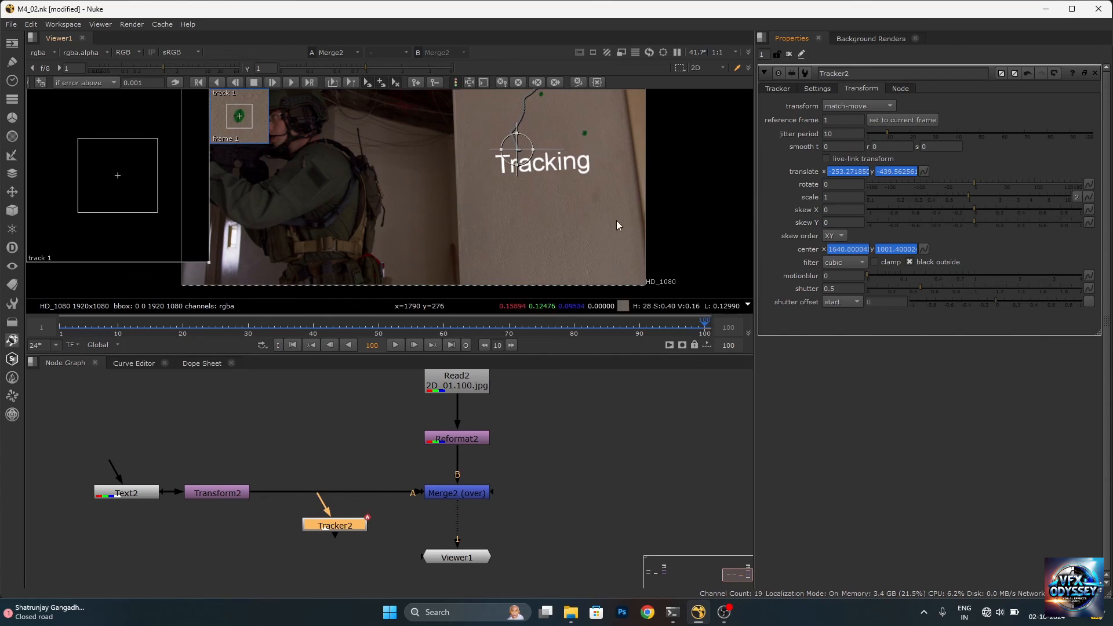
{"action": "left_click", "coordinate": [841, 120]}
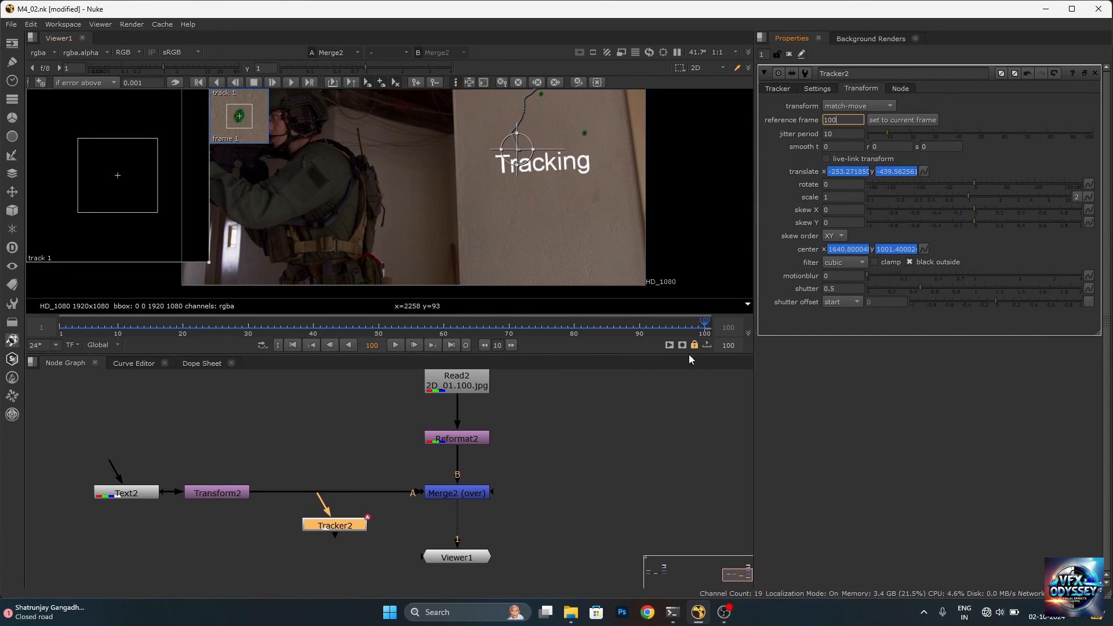
{"action": "left_click", "coordinate": [905, 121]}
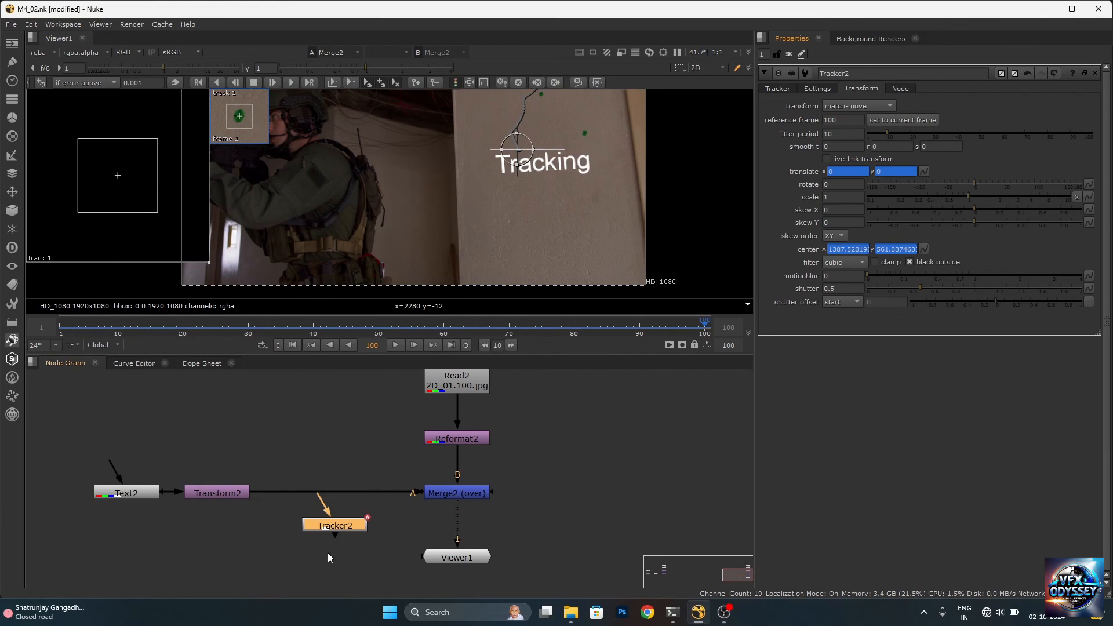
Insert Tracker2 between Transform2 and Merge2 and close all open node properties
{"action": "left_click_drag", "start_coordinate": [344, 526], "coordinate": [342, 490]}
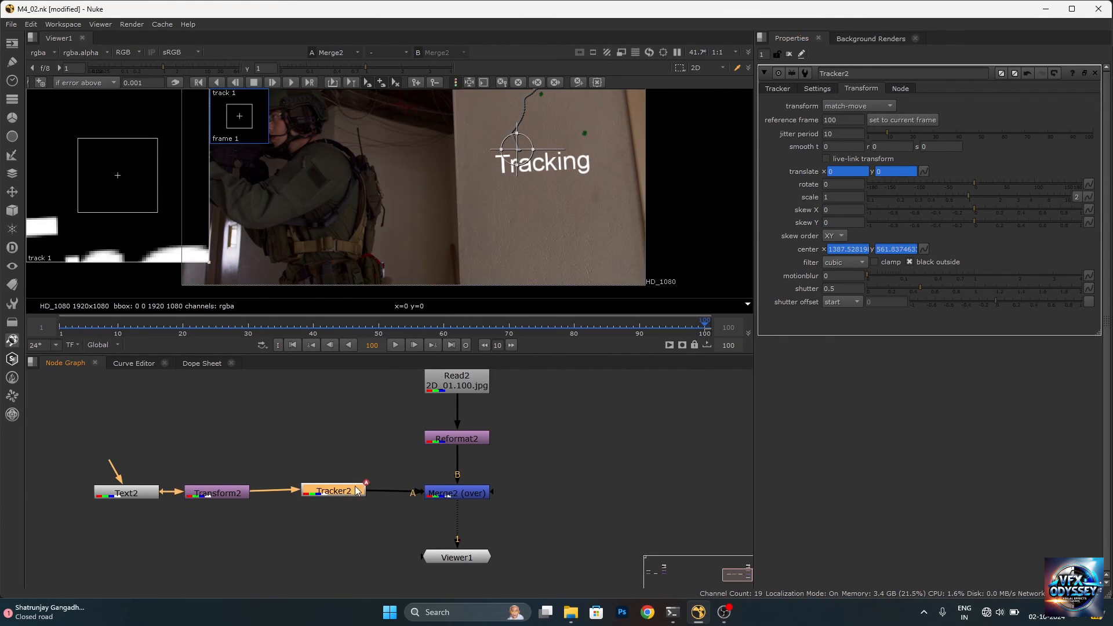
{"action": "left_click", "coordinate": [789, 54]}
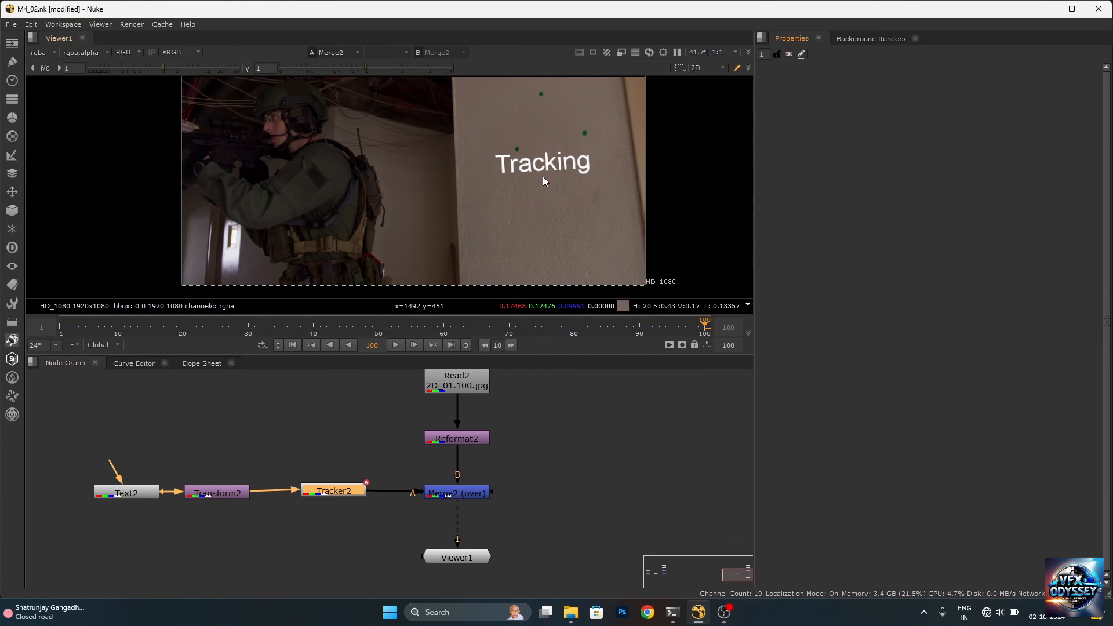
Play the merged shot in a maximized viewer to check how the text follows the wall
{"action": "key", "text": "f"}
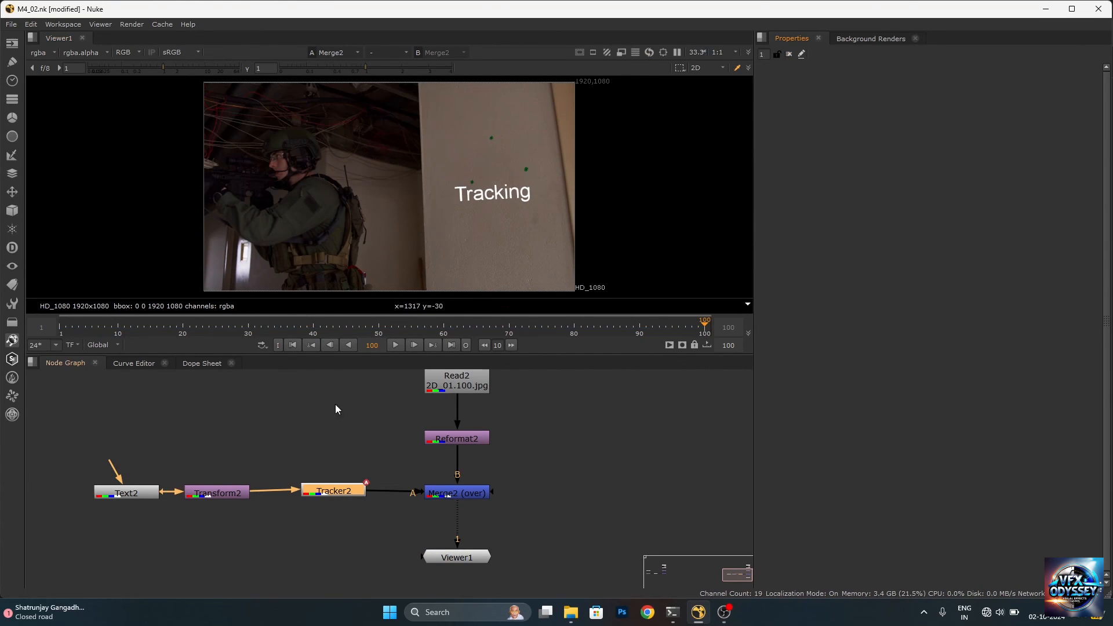
{"action": "left_click", "coordinate": [392, 345]}
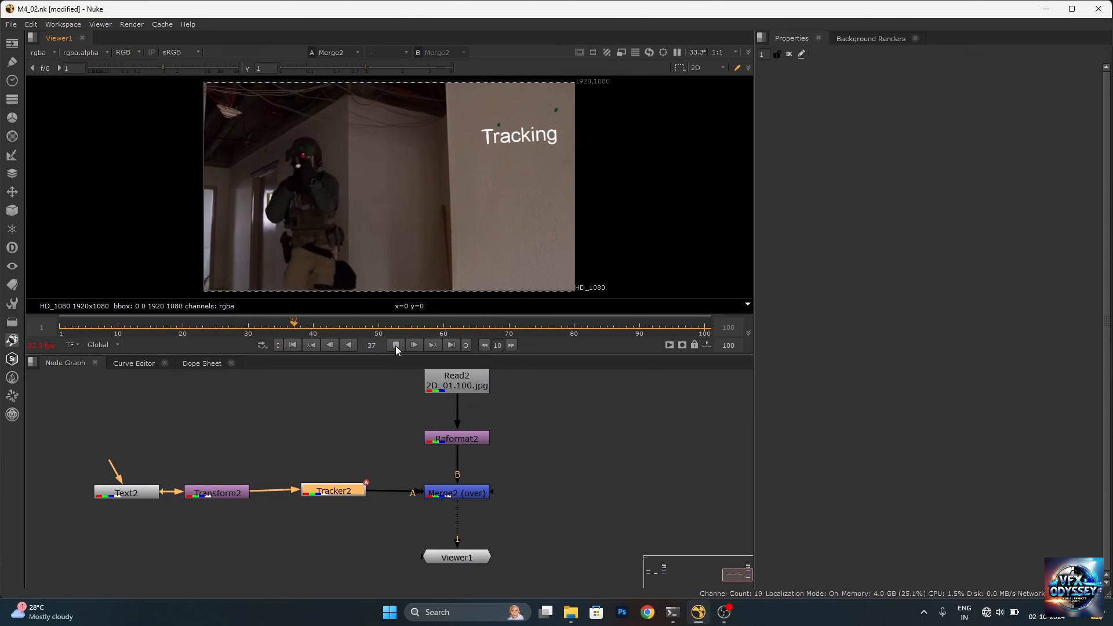
{"action": "key", "text": "space"}
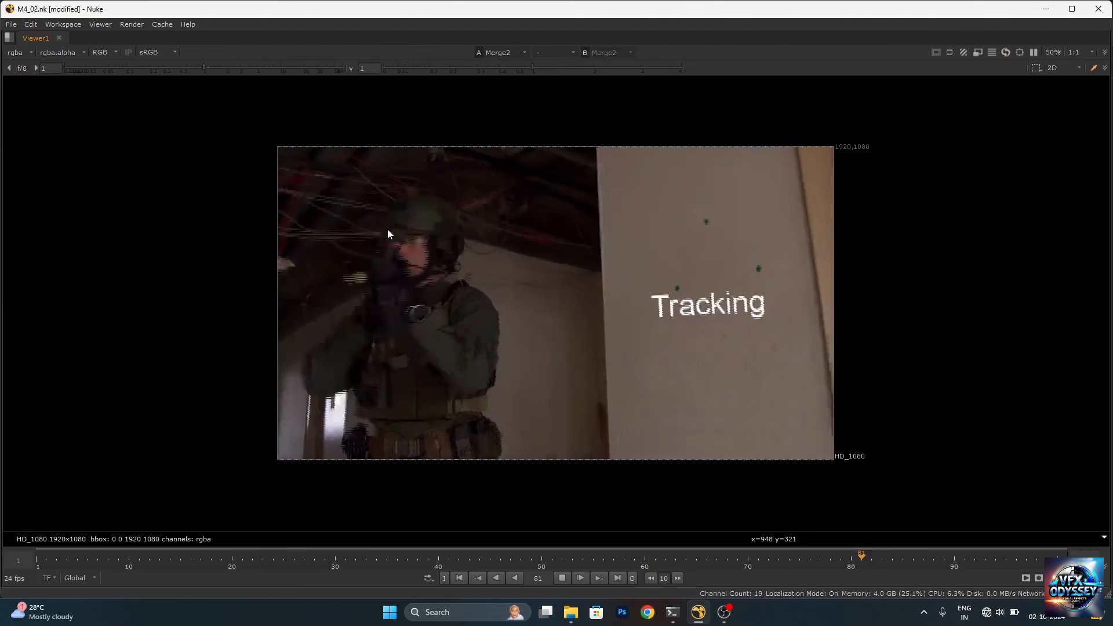
{"action": "scroll", "coordinate": [483, 276], "scroll_direction": "up", "scroll_amount": 2}
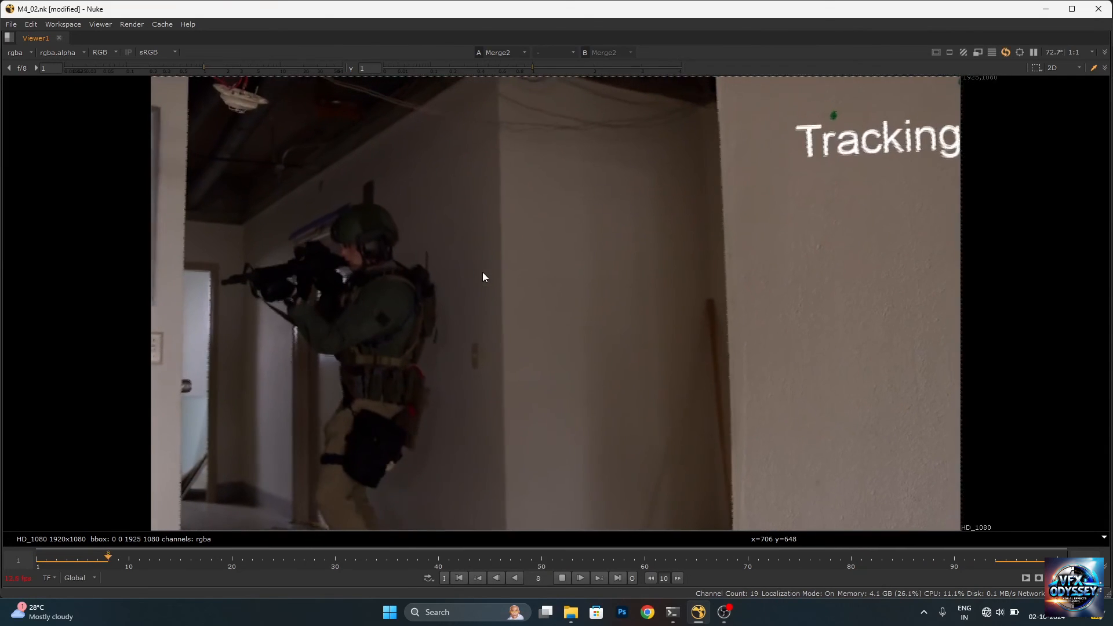